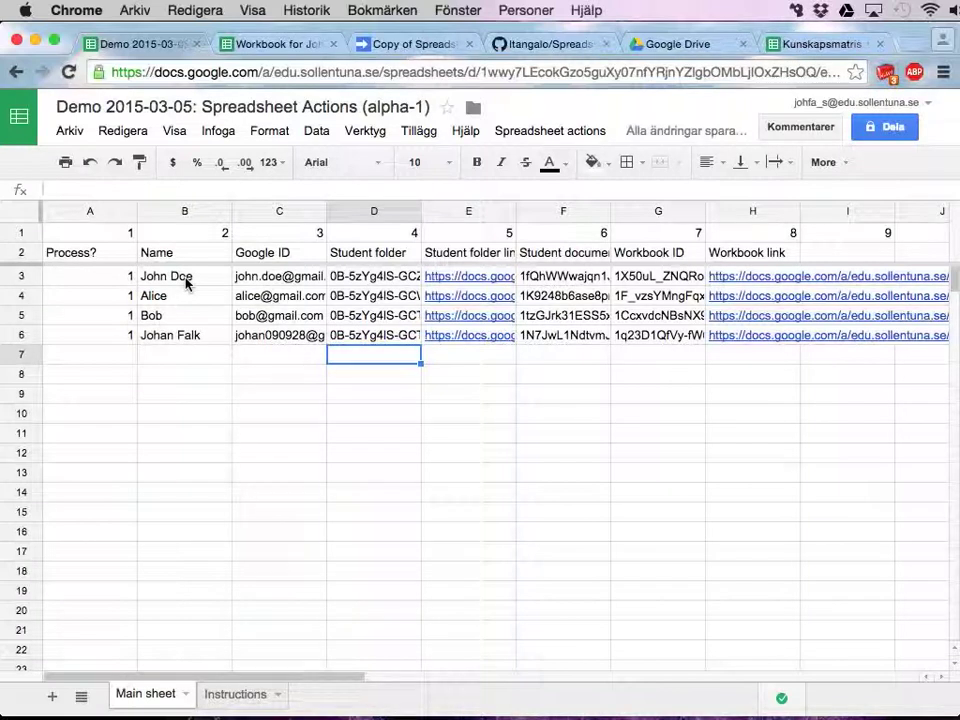
# Review the student rows on the main sheet and the assessment matrix in the first student's workbook
pyautogui.moveTo(186, 284); pyautogui.dragTo(247, 288)
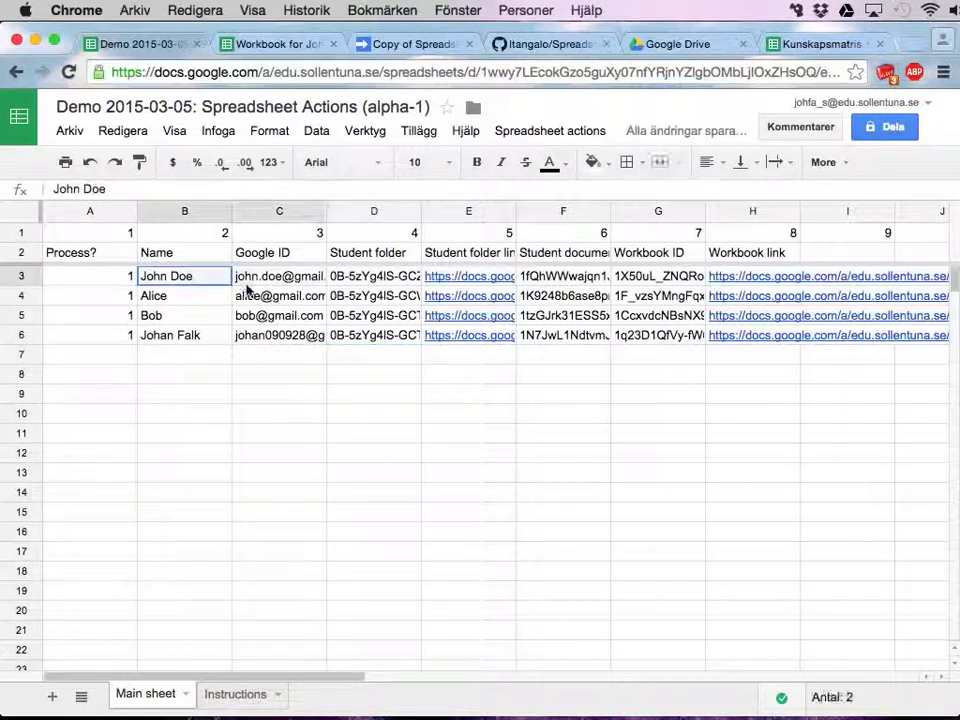
pyautogui.click(261, 315)
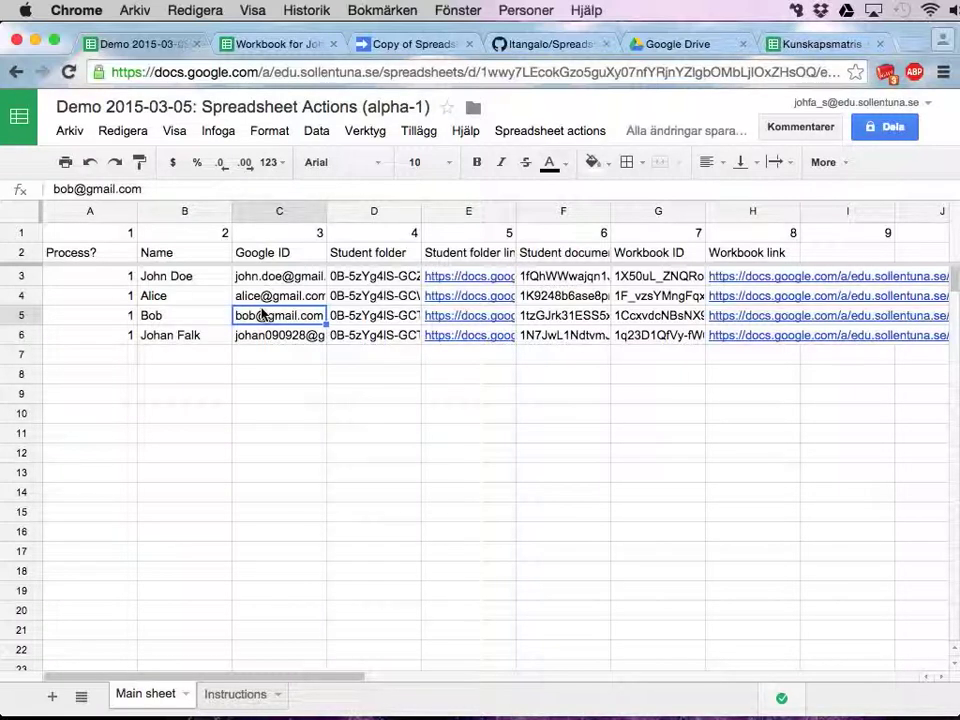
pyautogui.click(283, 45)
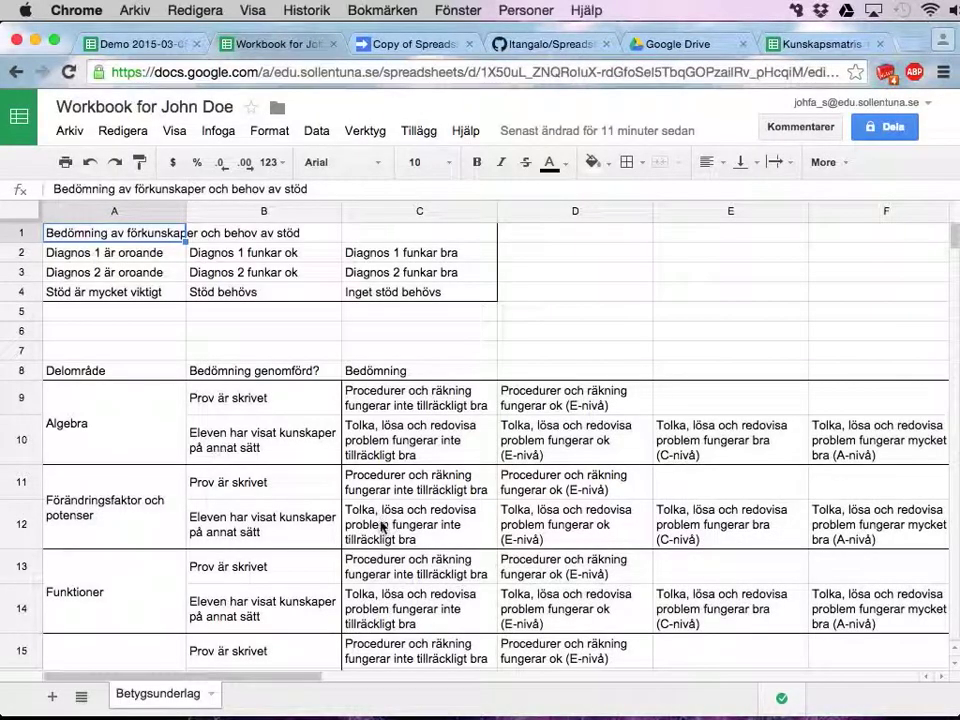
pyautogui.scroll(-2, 381, 525)
pyautogui.scroll(2, 381, 525)
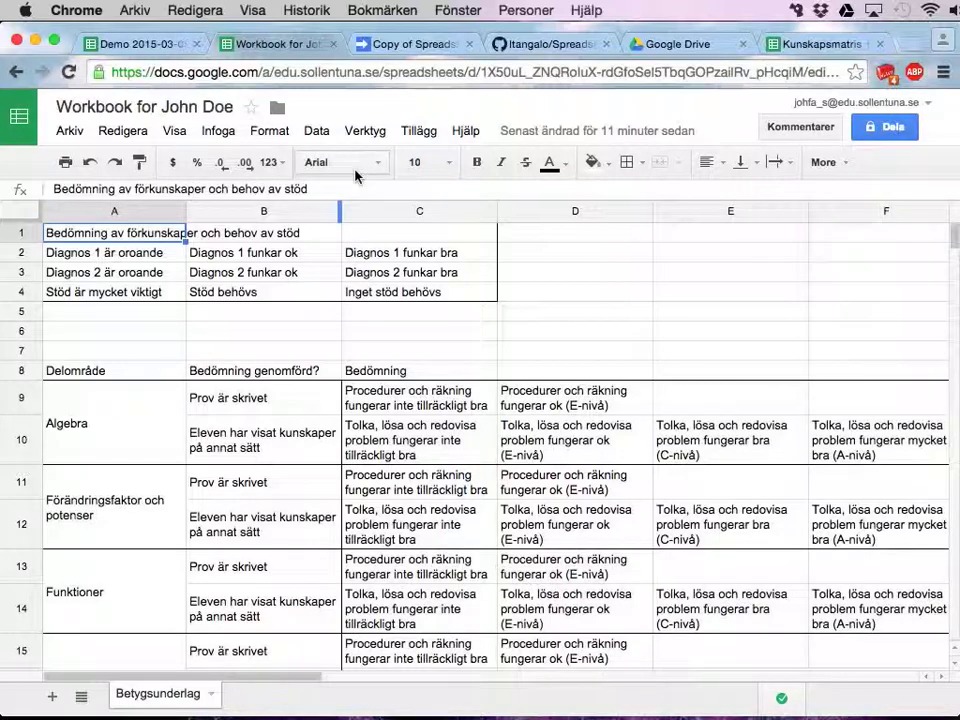
pyautogui.click(152, 49)
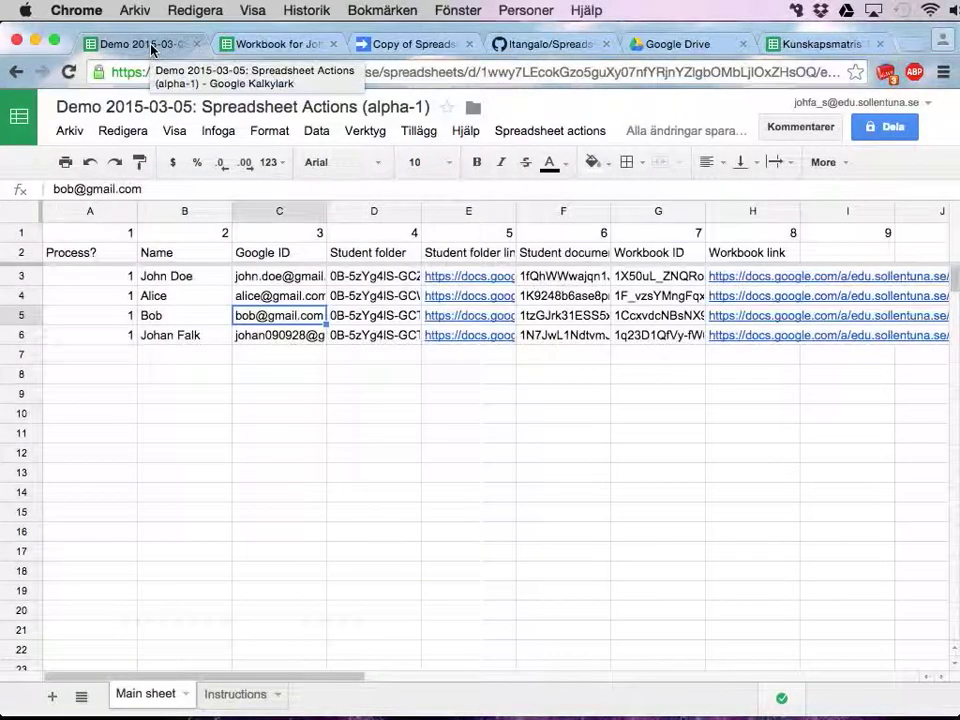
# Open the raw code of colorStudentWorkbook.gs from the studentWorkbooks folder of the SpreadsheetActions repository on GitHub
pyautogui.click(536, 48)
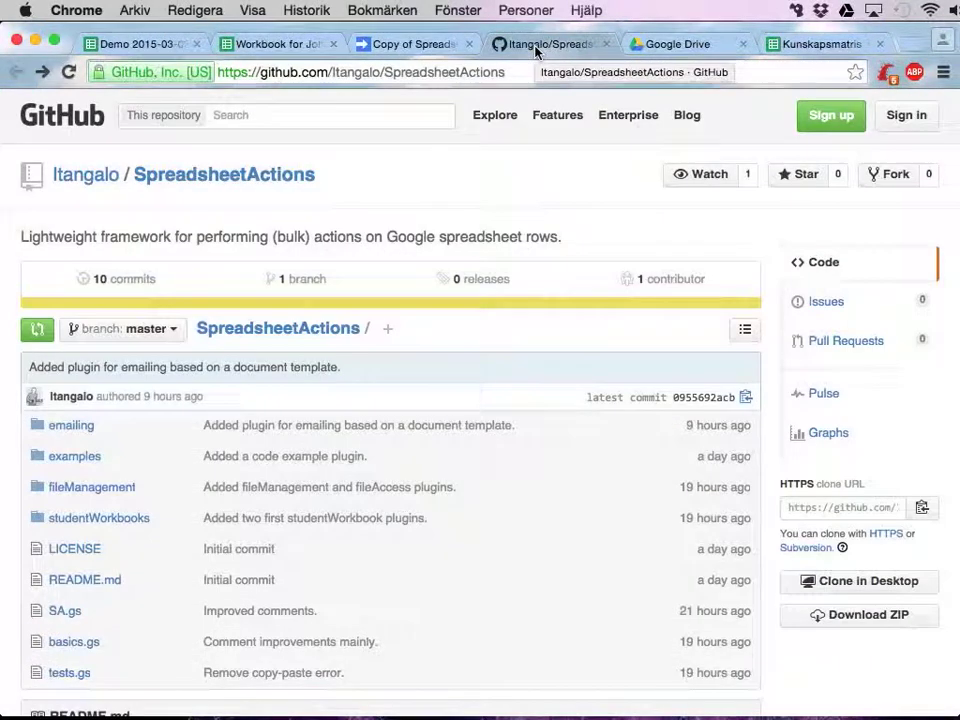
pyautogui.click(111, 519)
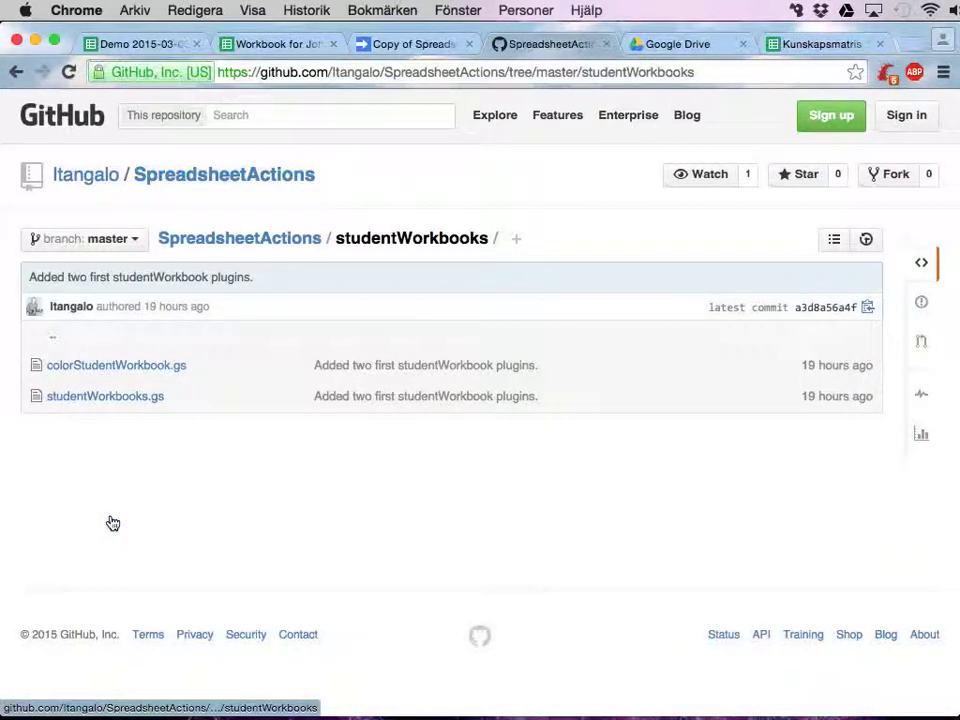
pyautogui.click(88, 366)
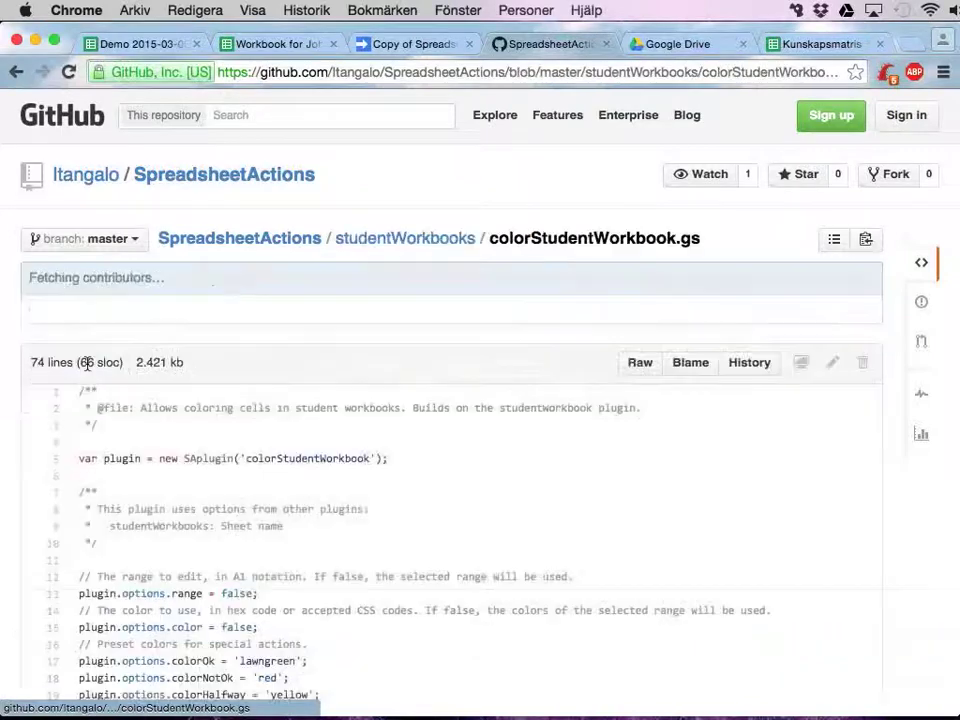
pyautogui.scroll(-5, 133, 490)
pyautogui.scroll(5, 133, 490)
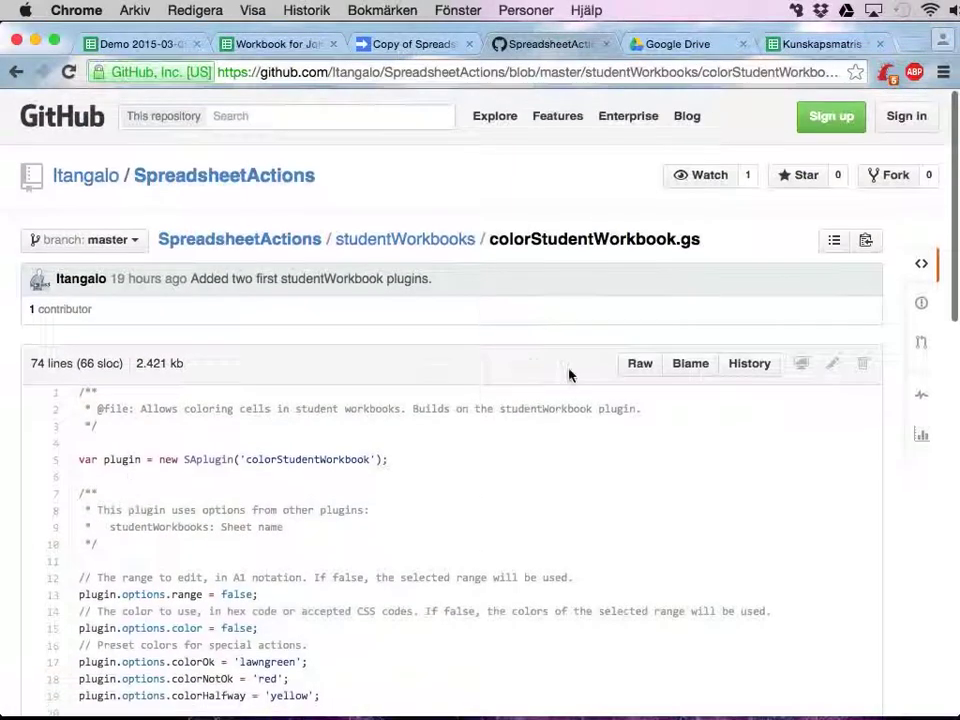
pyautogui.click(637, 365)
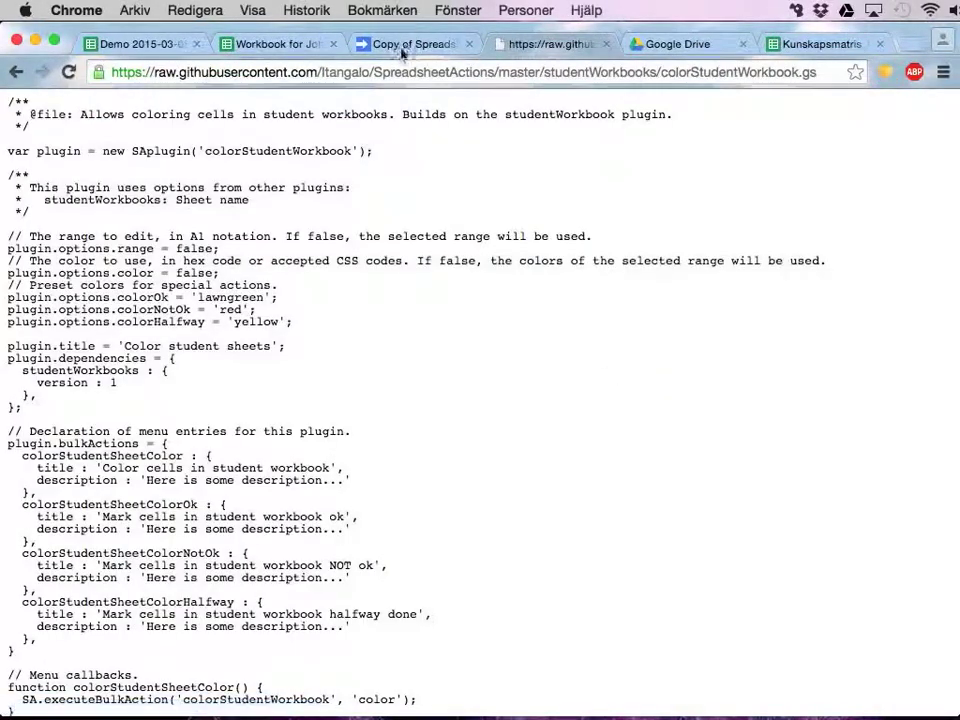
# Create a script file named colorStudentWorkbook in the Copy of Spreadsheet Actions (alpha-1) script project
pyautogui.click(395, 48)
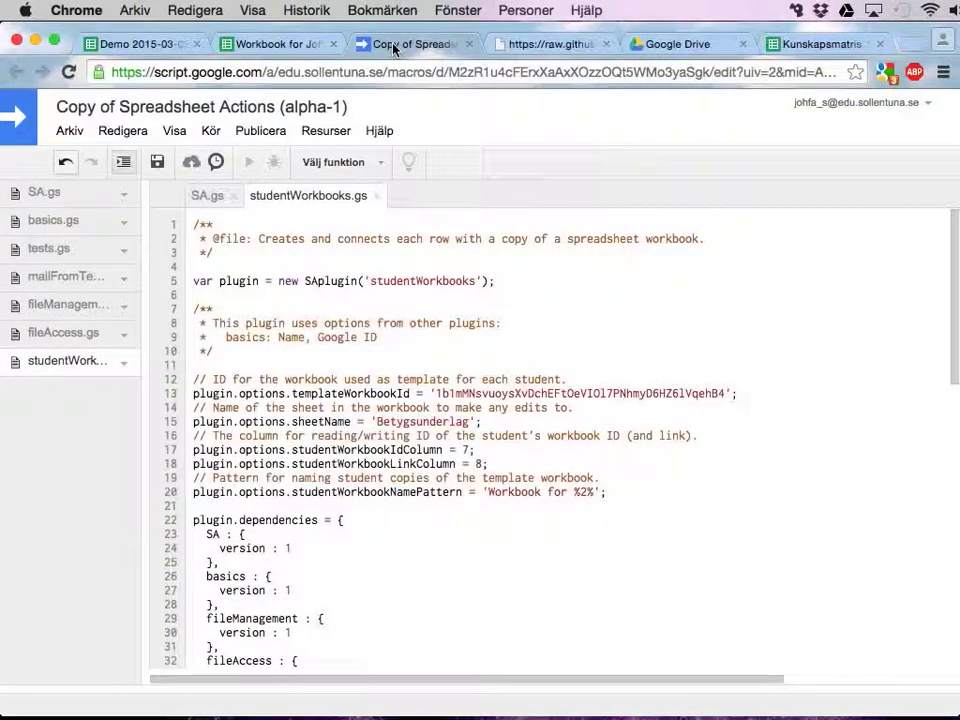
pyautogui.click(72, 132)
pyautogui.moveTo(83, 165)
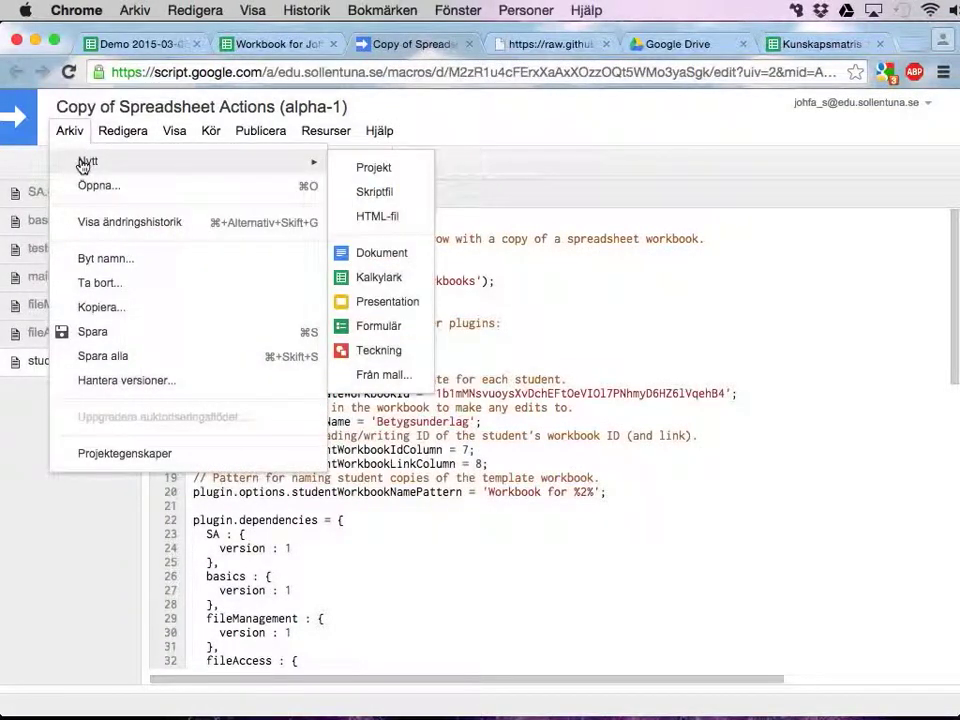
pyautogui.click(372, 192)
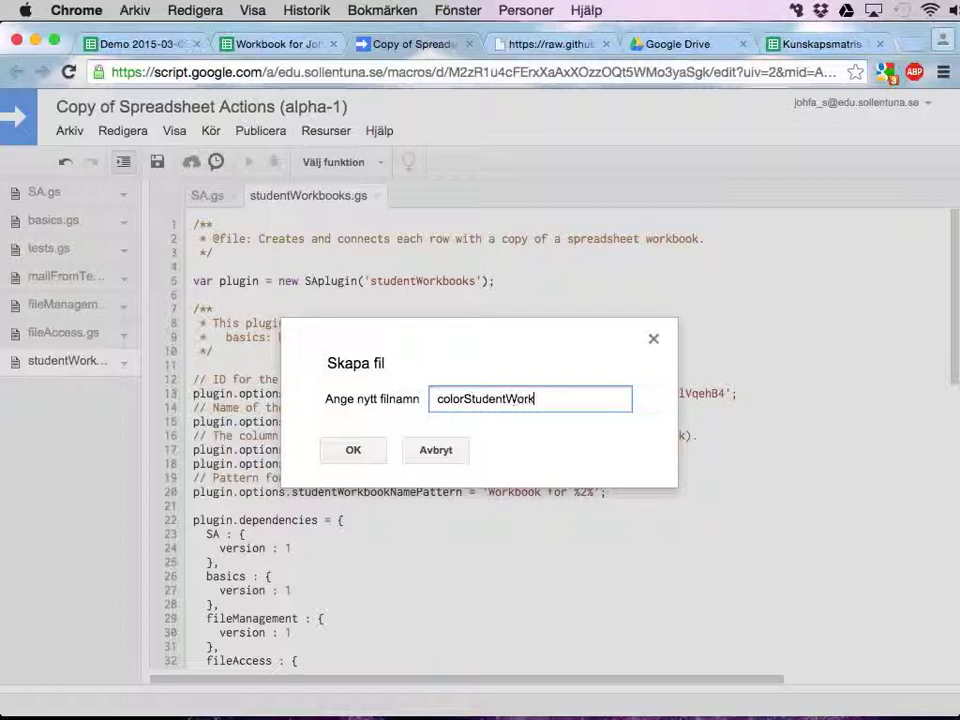
pyautogui.write('colorStudentWorkbook')
pyautogui.press('Return')
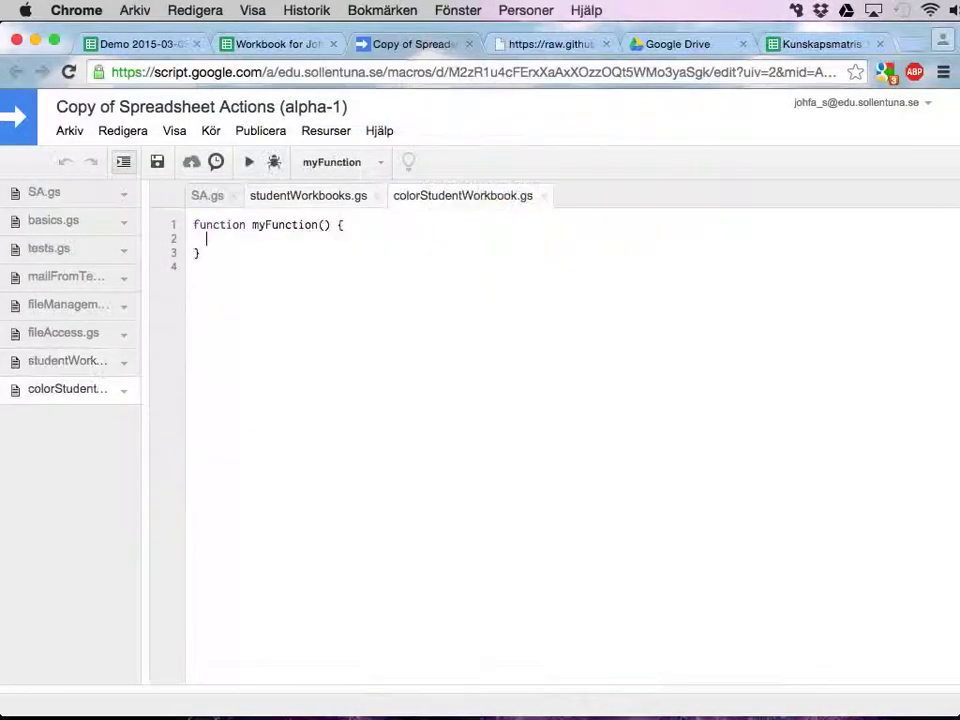
# Replace the default contents of colorStudentWorkbook.gs with the full raw plugin code from GitHub and save the file
pyautogui.click(531, 46)
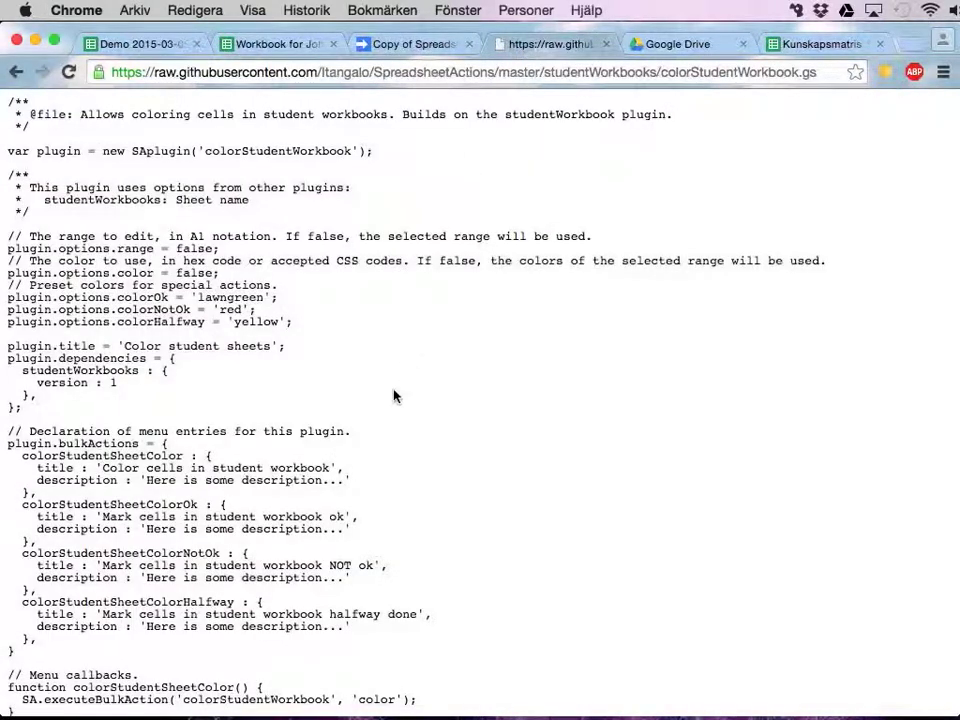
pyautogui.press('super+a')
pyautogui.press('super+c')
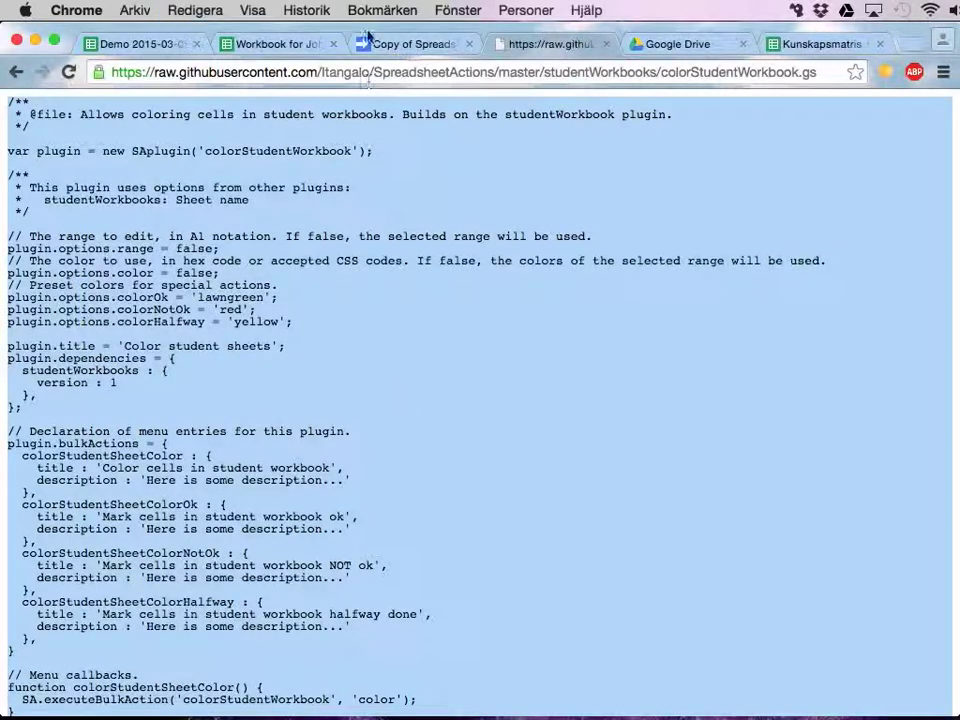
pyautogui.click(383, 46)
pyautogui.press('super+a')
pyautogui.press('super+v')
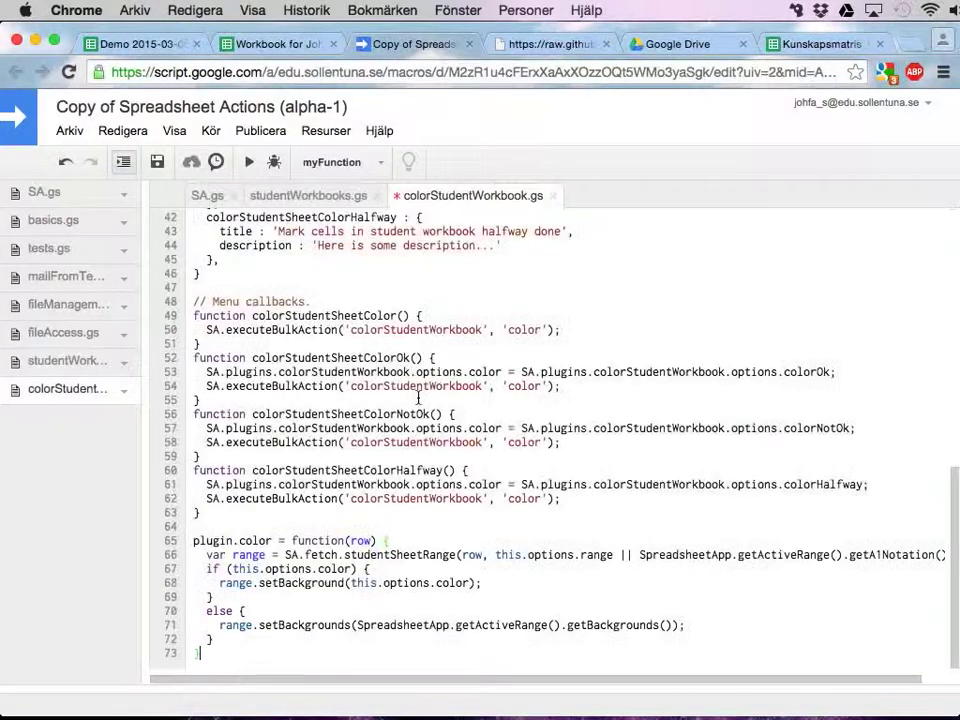
pyautogui.scroll(15, 413, 462)
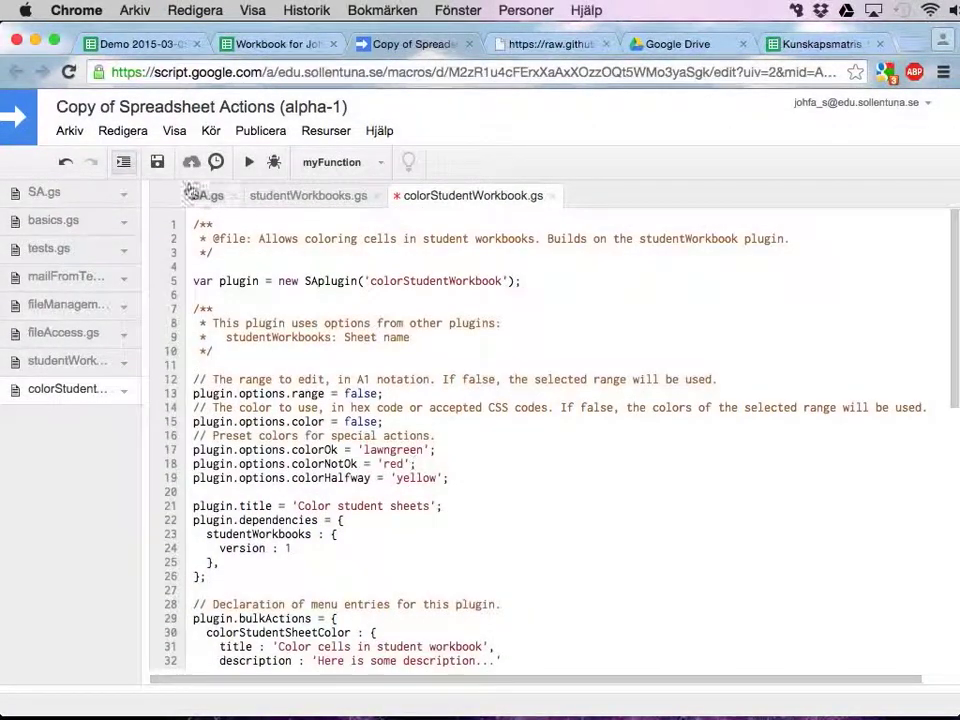
pyautogui.click(159, 163)
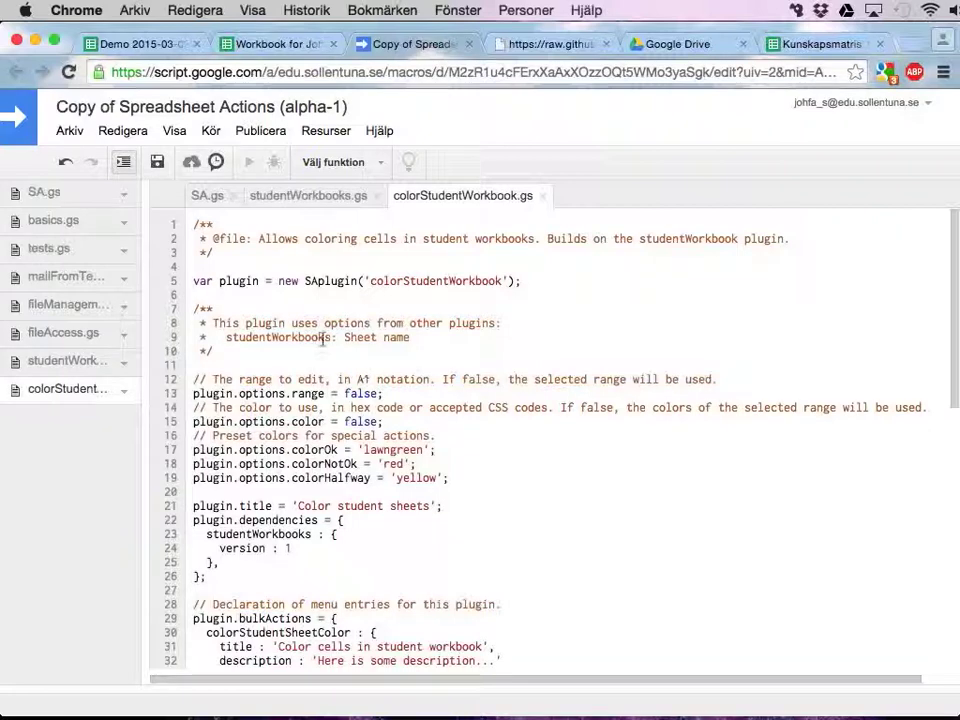
# Review the enabled actions in the demo spreadsheet's Spreadsheet Actions setup, toggling Reset access to folders on and back off, and inspect the available bulk actions
pyautogui.click(118, 44)
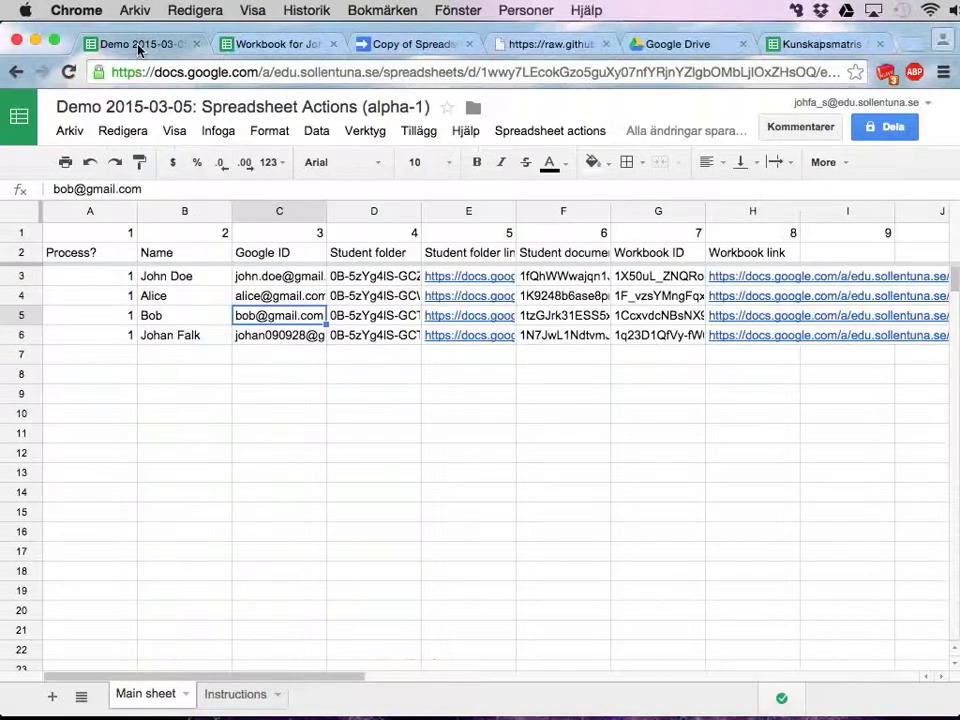
pyautogui.click(512, 140)
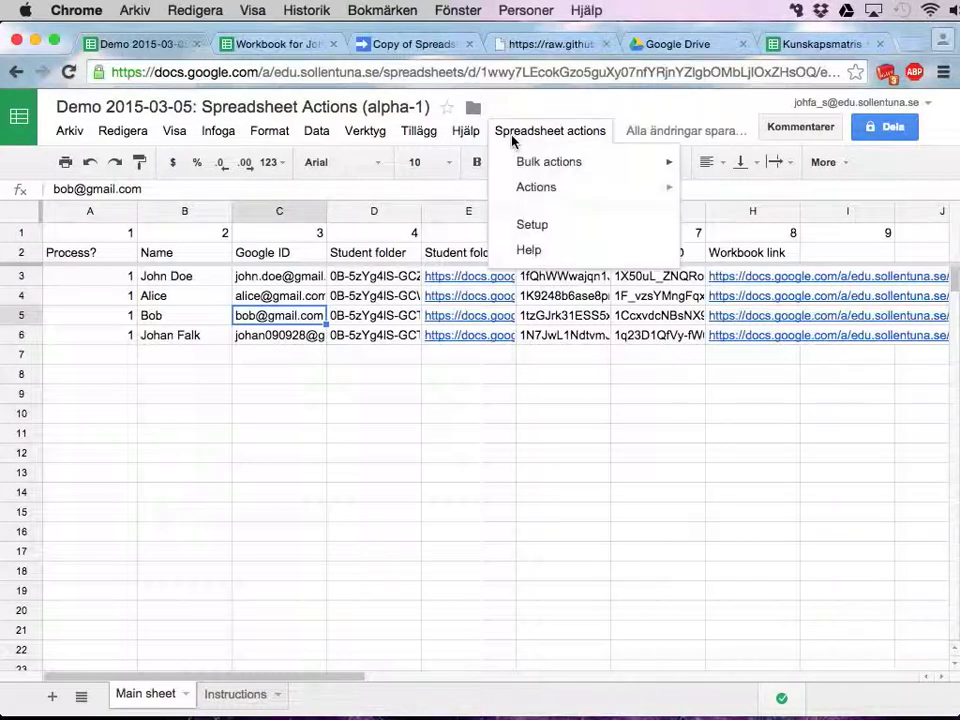
pyautogui.click(522, 226)
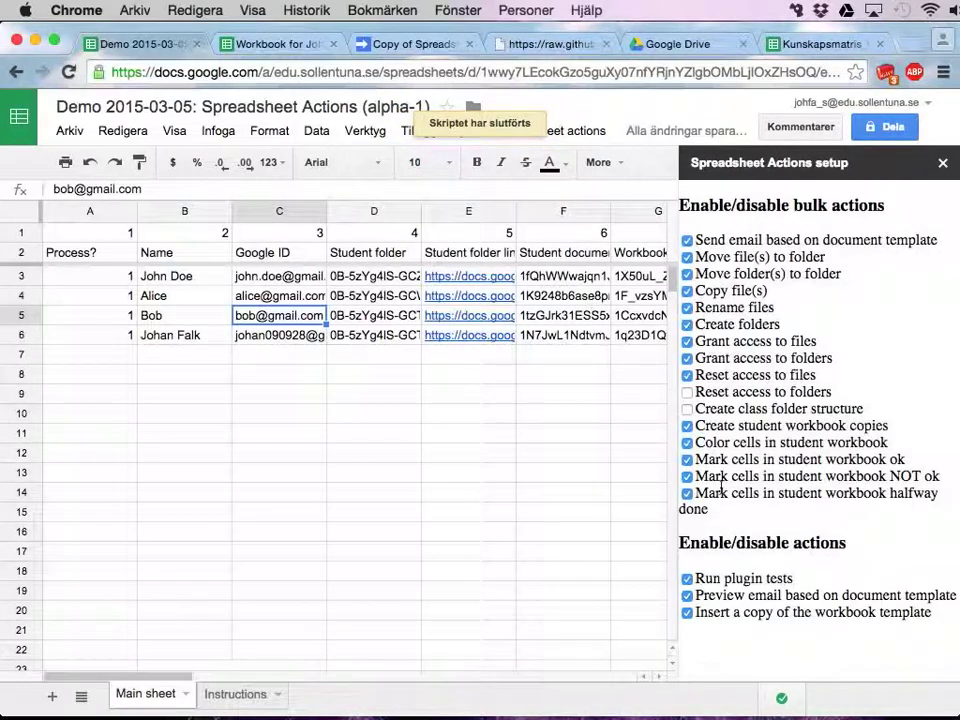
pyautogui.click(688, 393)
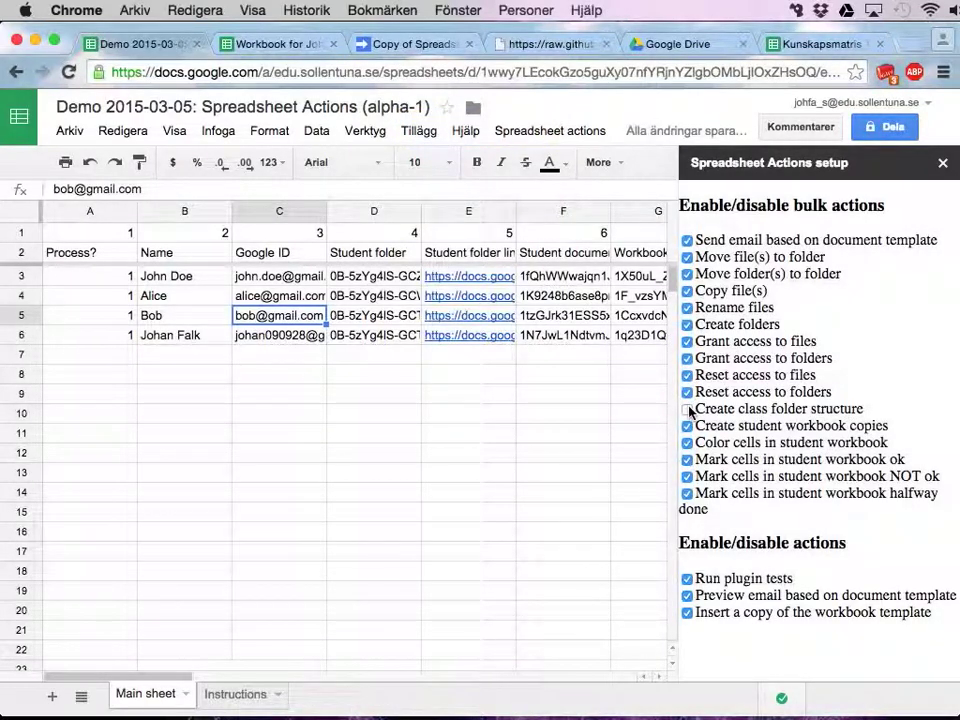
pyautogui.click(688, 392)
pyautogui.click(944, 165)
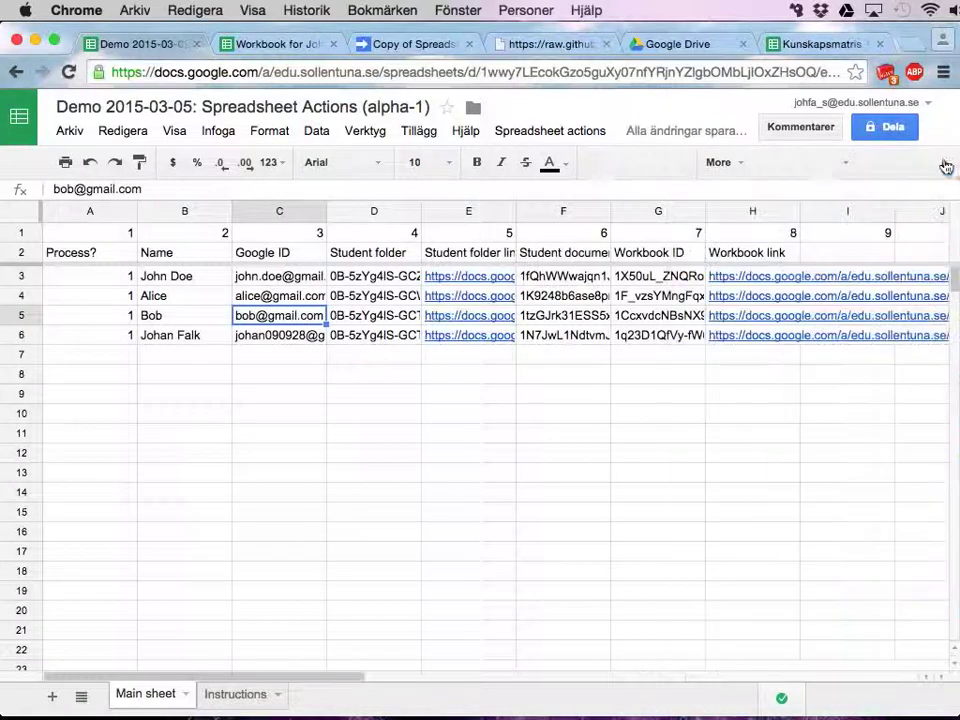
pyautogui.click(541, 142)
pyautogui.moveTo(548, 176)
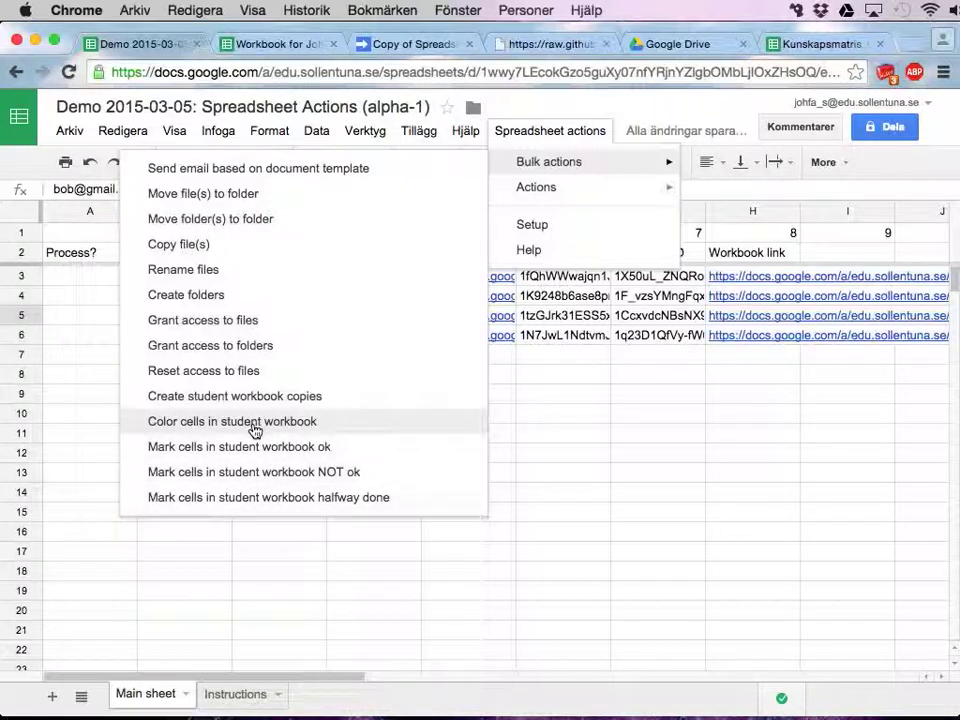
pyautogui.click(519, 401)
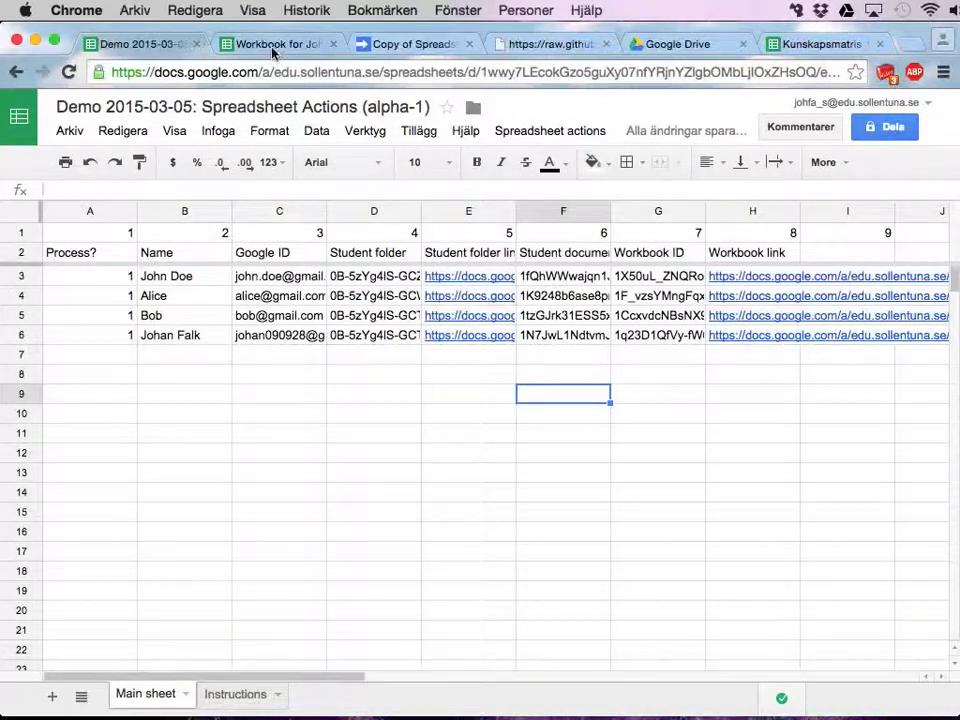
# Examine the Algebra assessment cells C9:D10 in the first student's workbook and view the Kunskapsmatris 1b (tmp) template
pyautogui.click(238, 44)
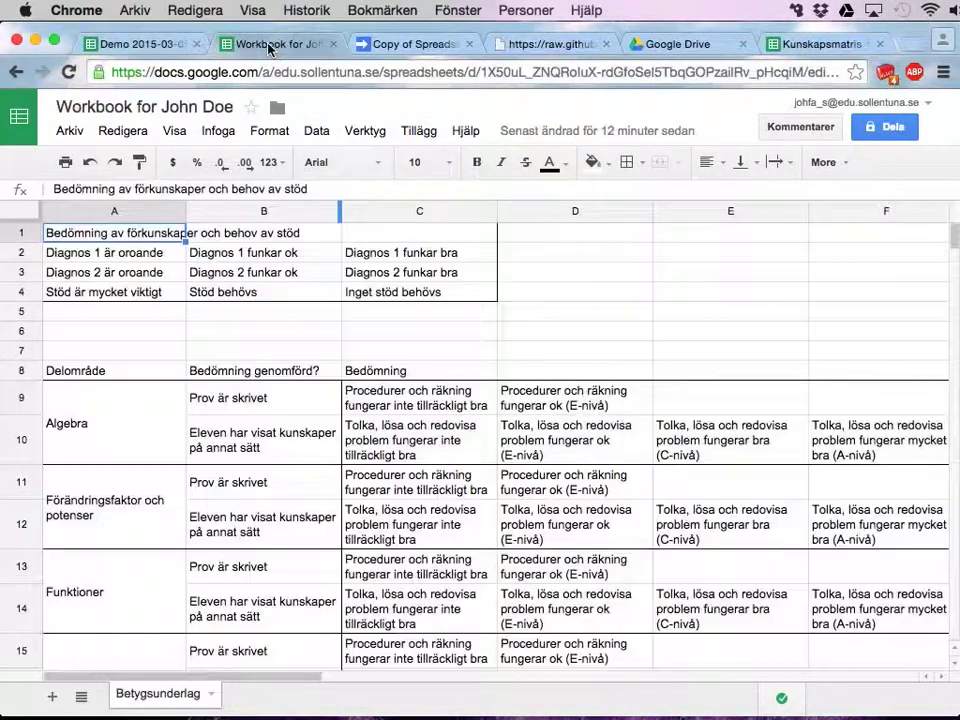
pyautogui.click(283, 405)
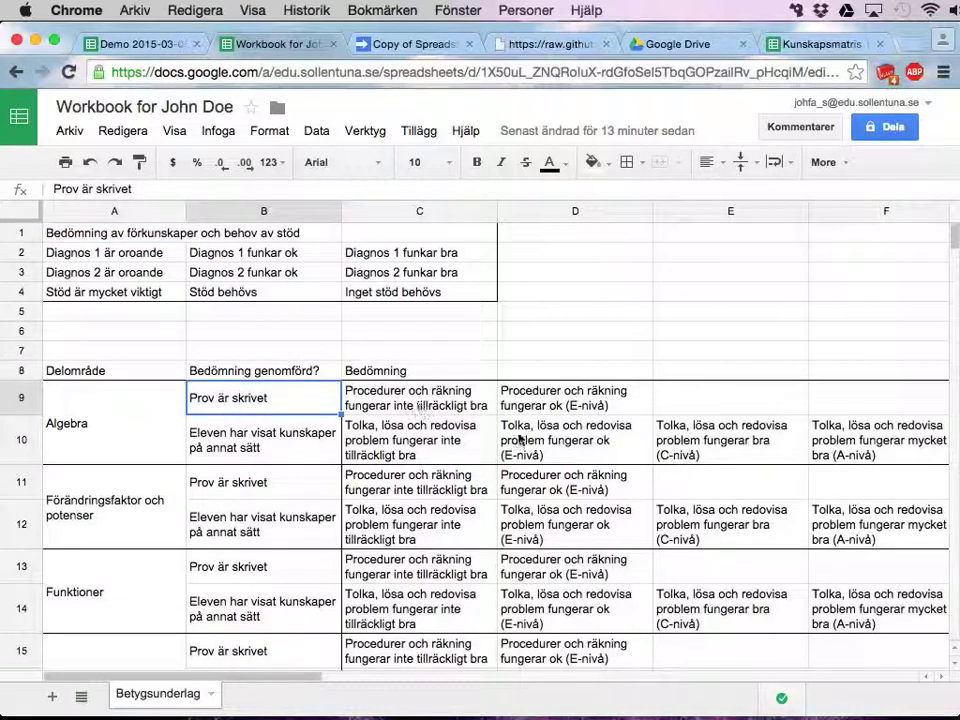
pyautogui.moveTo(474, 402); pyautogui.dragTo(557, 435)
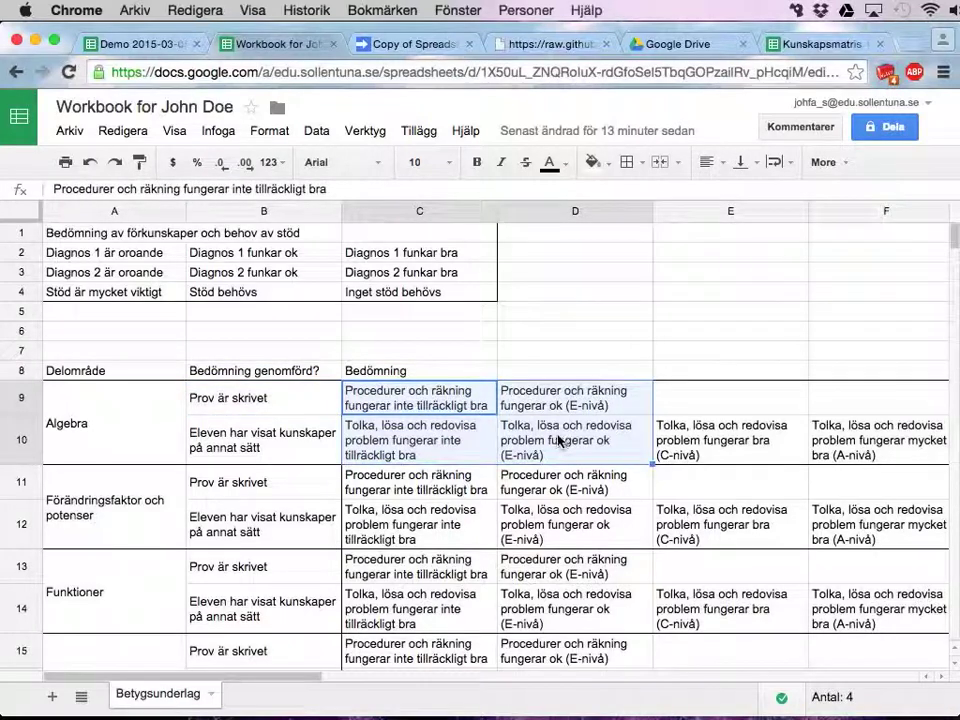
pyautogui.click(147, 48)
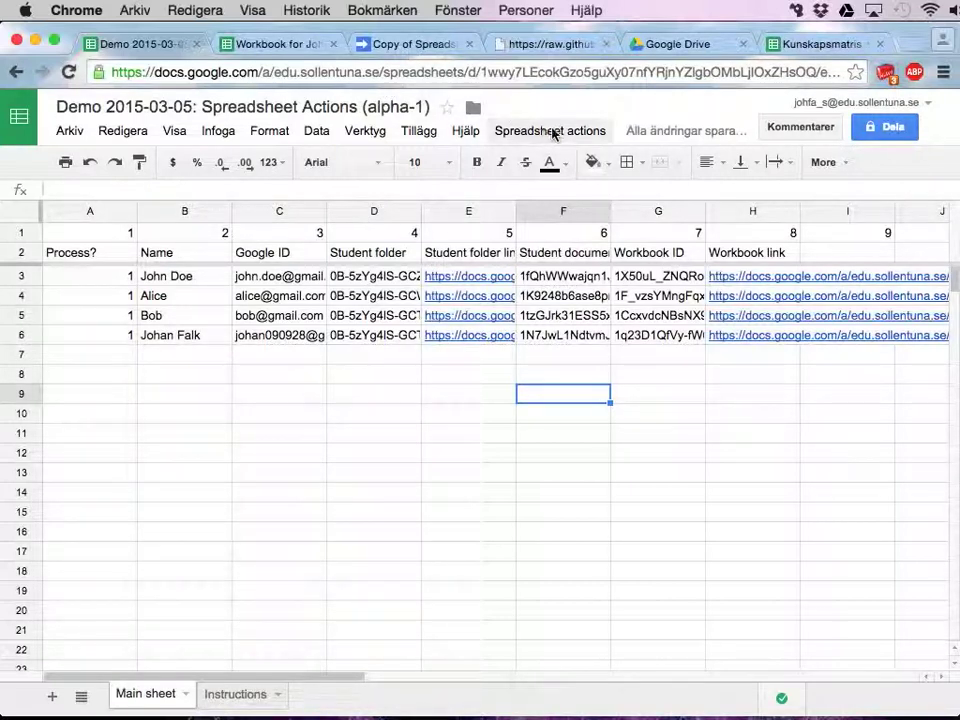
pyautogui.click(815, 44)
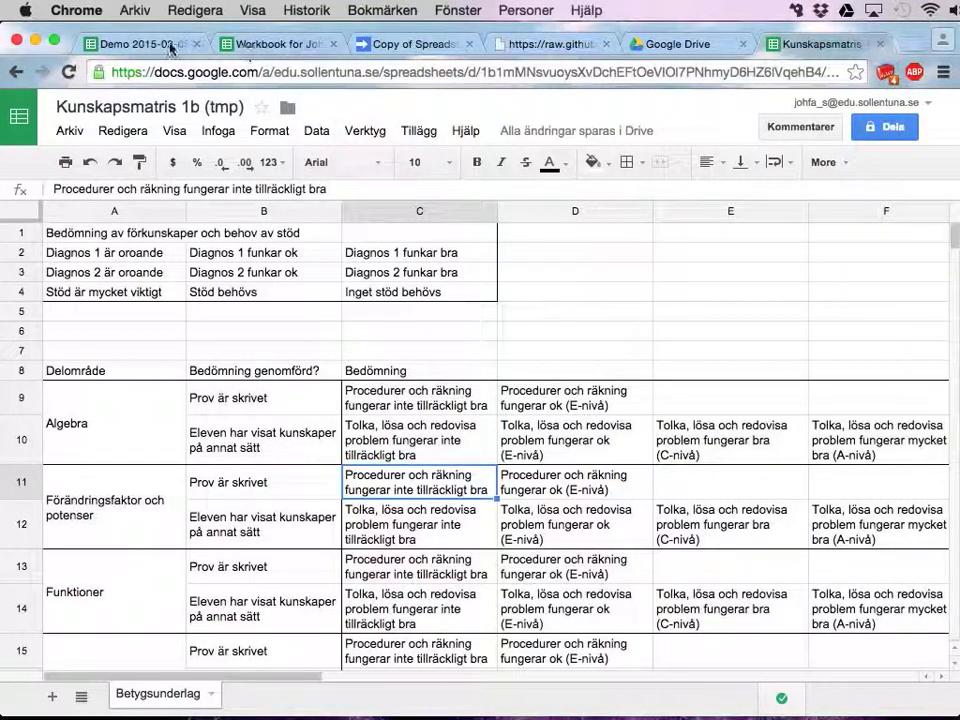
# Insert a copy of the workbook template into the demo spreadsheet and return to the first student's workbook
pyautogui.click(107, 41)
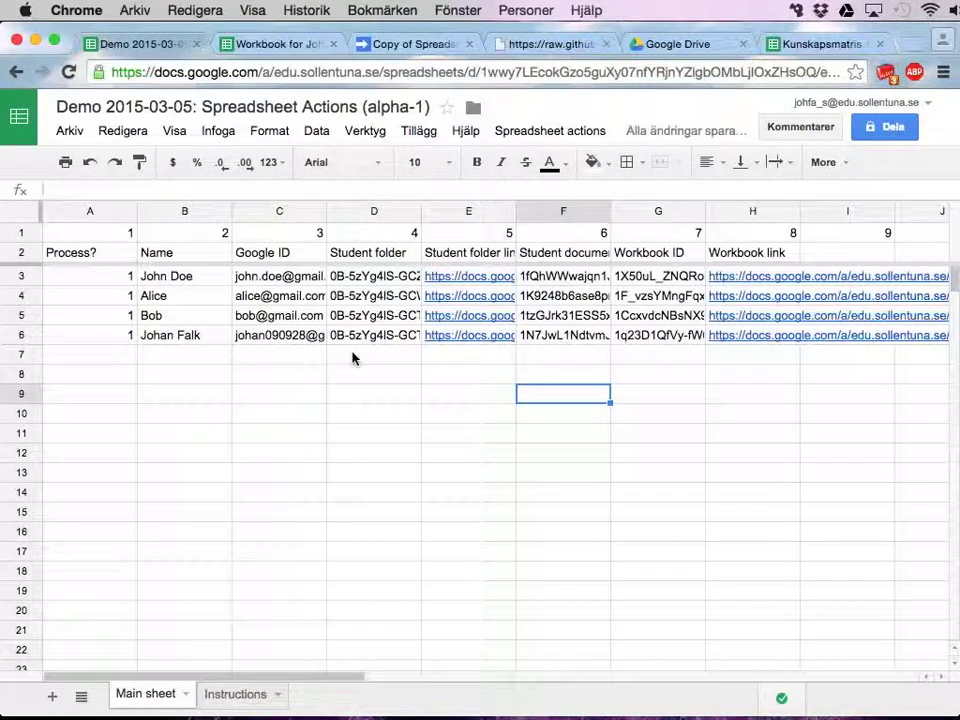
pyautogui.click(560, 132)
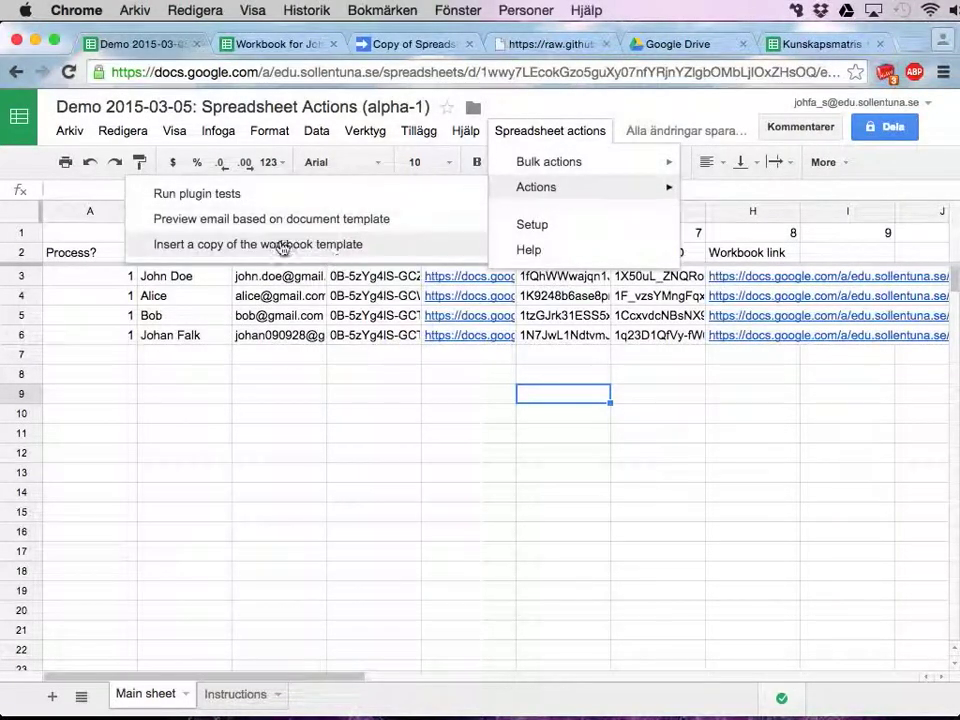
pyautogui.click(319, 249)
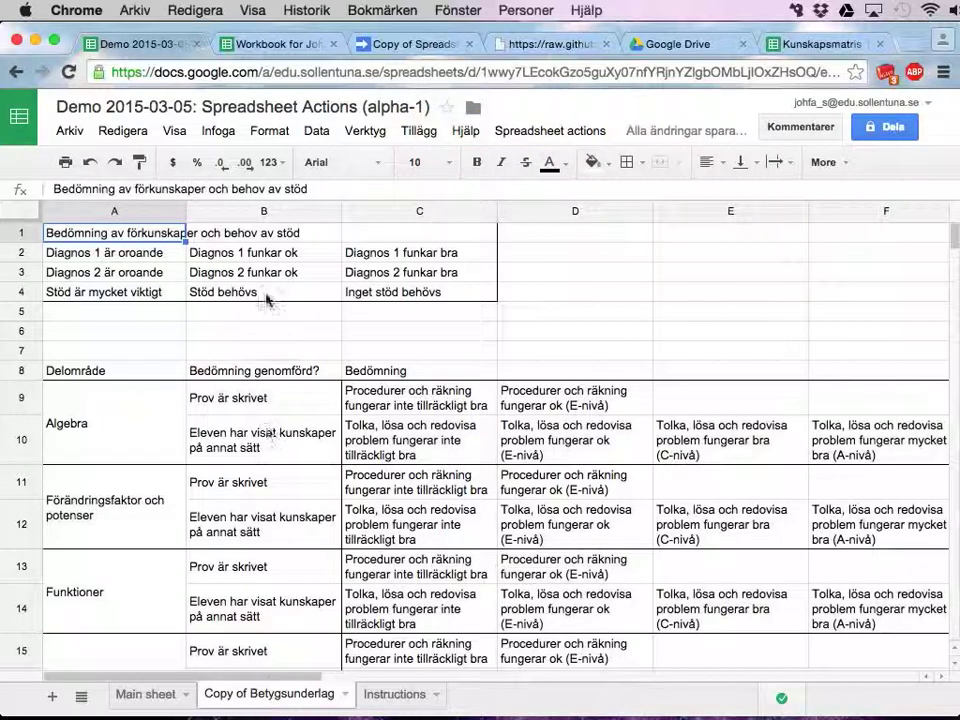
pyautogui.click(284, 48)
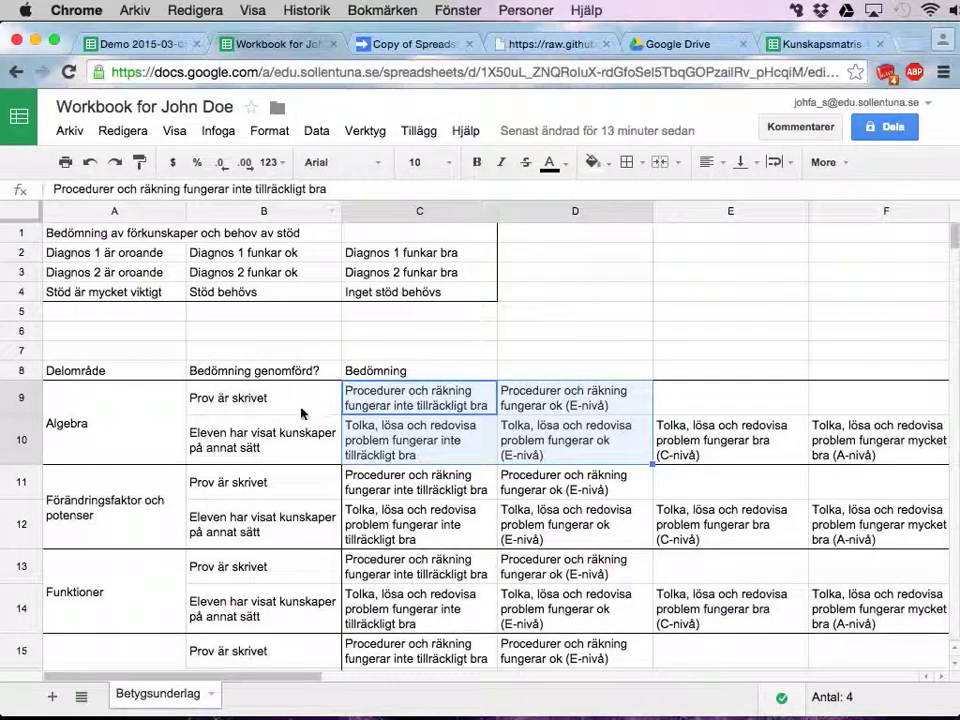
# Select the Algebra cell B9 in the demo spreadsheet's Copy of Betygsunderlag sheet and set Process? in Main sheet cell A5 to 0
pyautogui.click(140, 44)
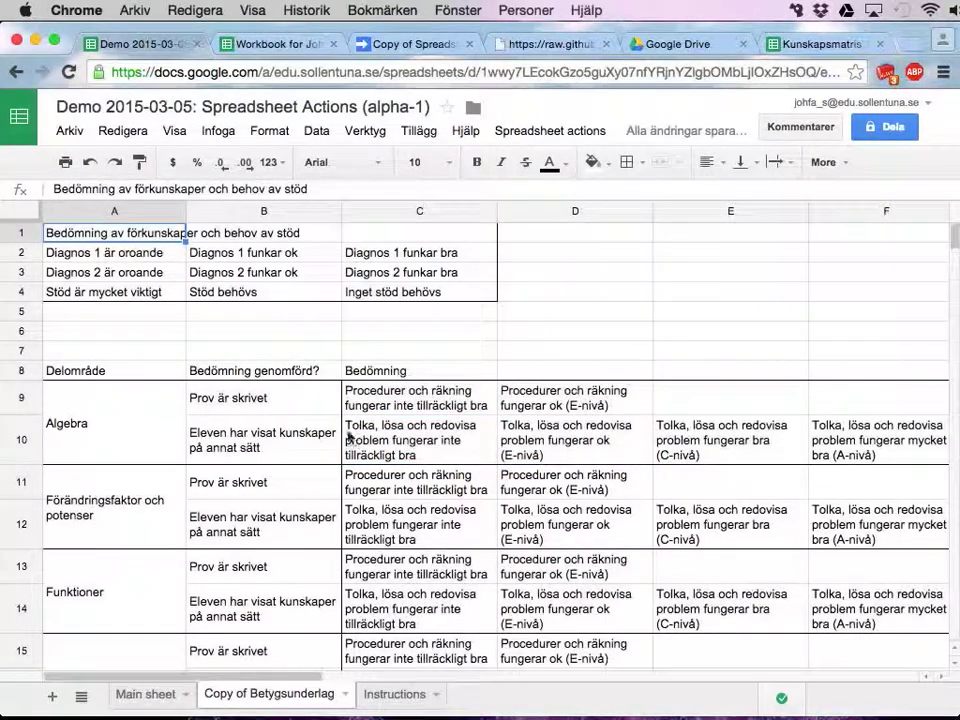
pyautogui.click(273, 404)
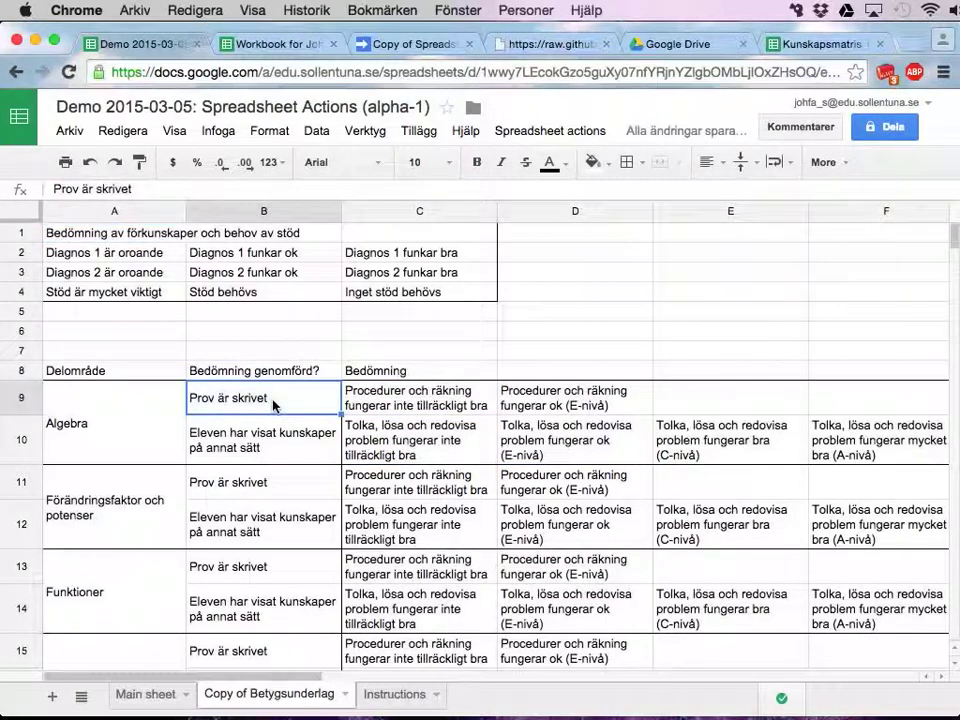
pyautogui.click(150, 697)
pyautogui.moveTo(126, 276); pyautogui.dragTo(117, 337)
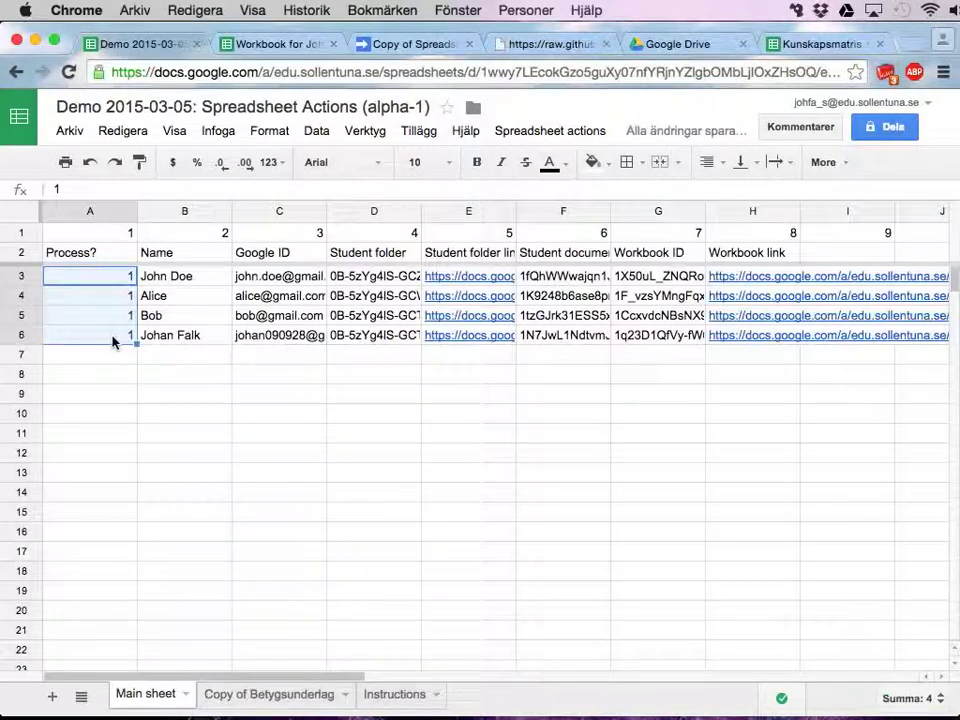
pyautogui.click(107, 320)
pyautogui.write('0')
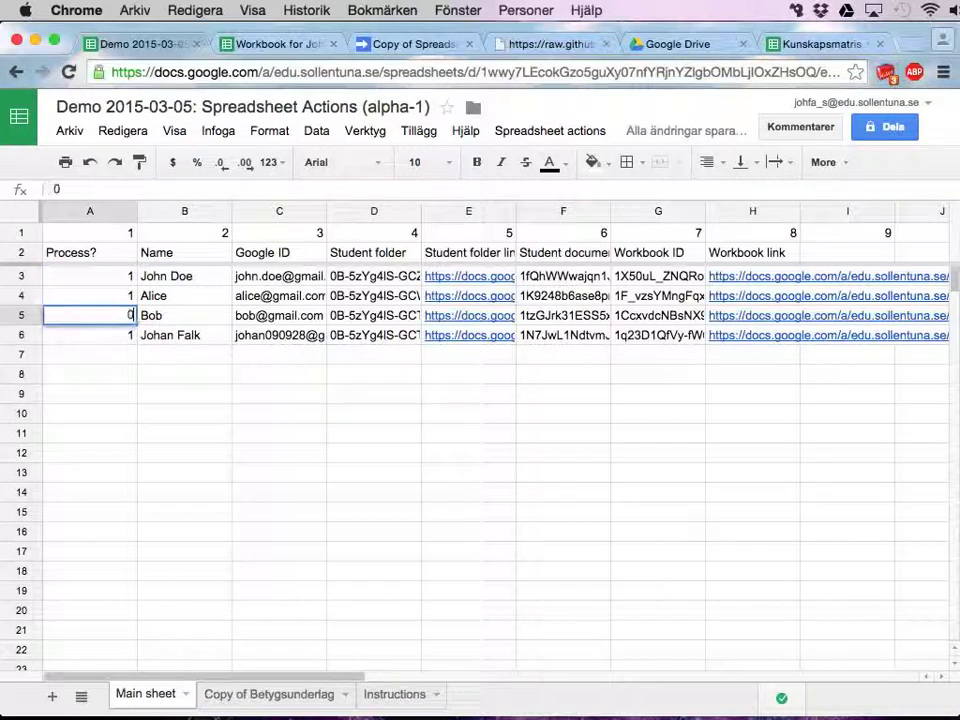
pyautogui.press('Return')
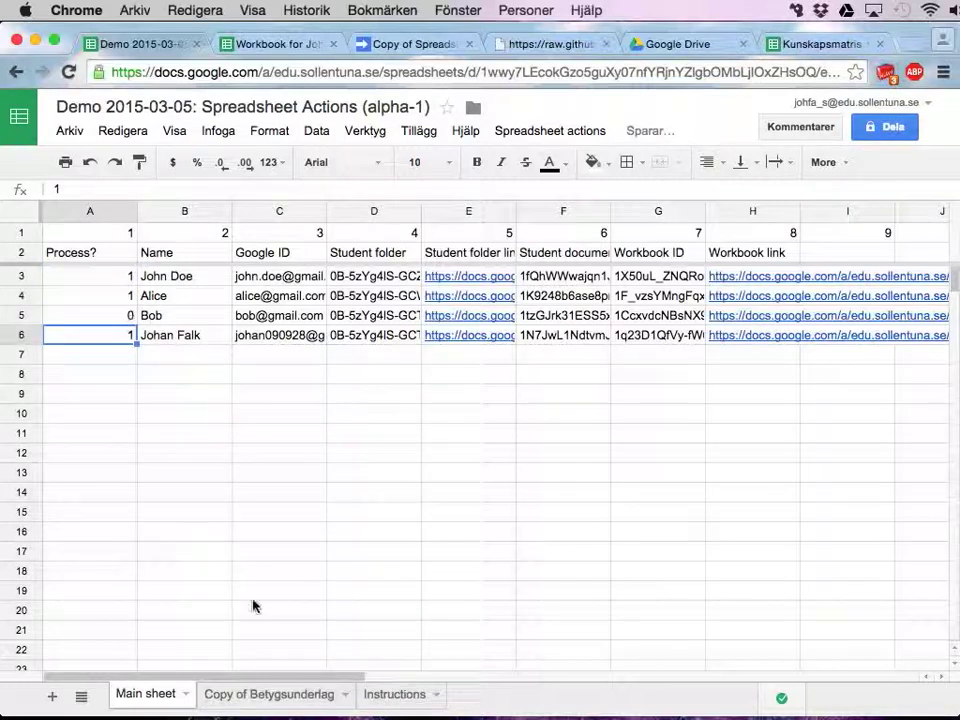
# Run the bulk action Mark cells in student workbook ok for cell B9 of the Copy of Betygsunderlag sheet
pyautogui.click(245, 693)
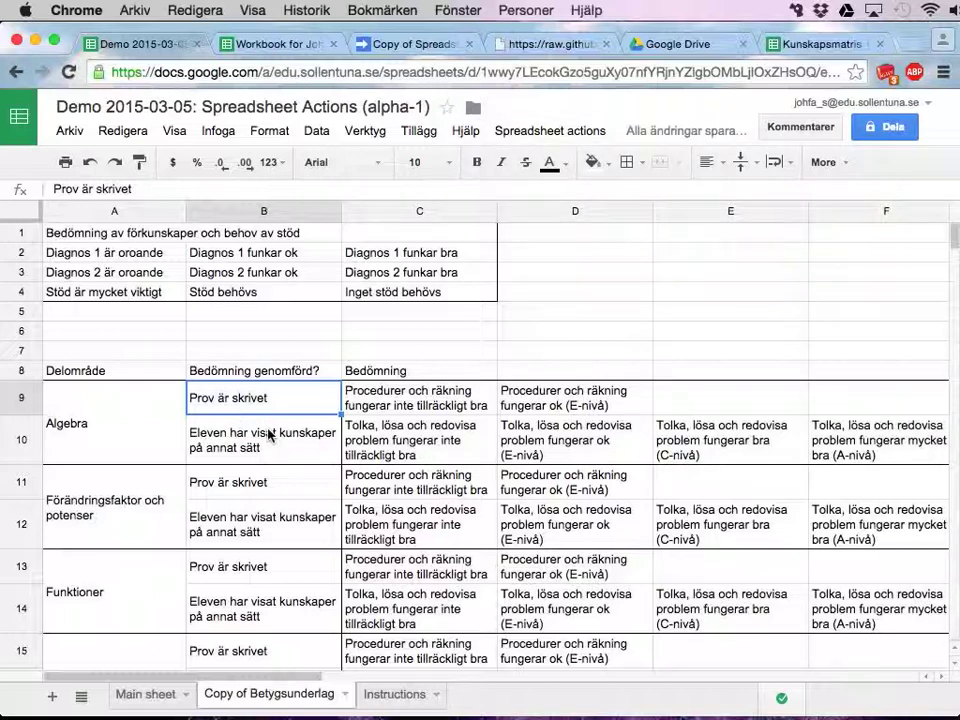
pyautogui.click(508, 133)
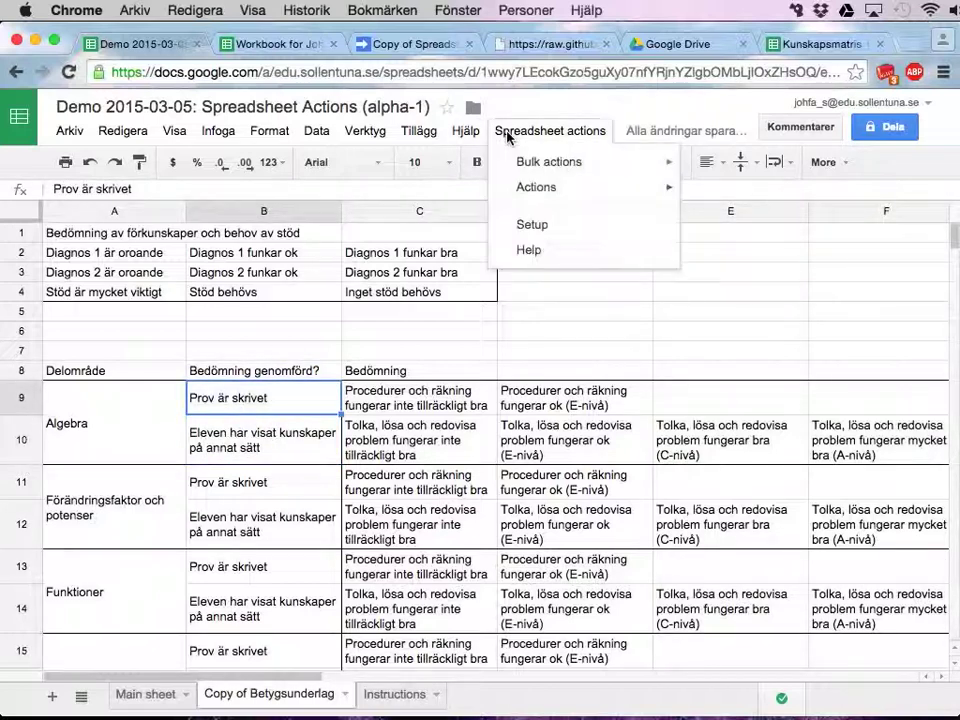
pyautogui.moveTo(489, 167)
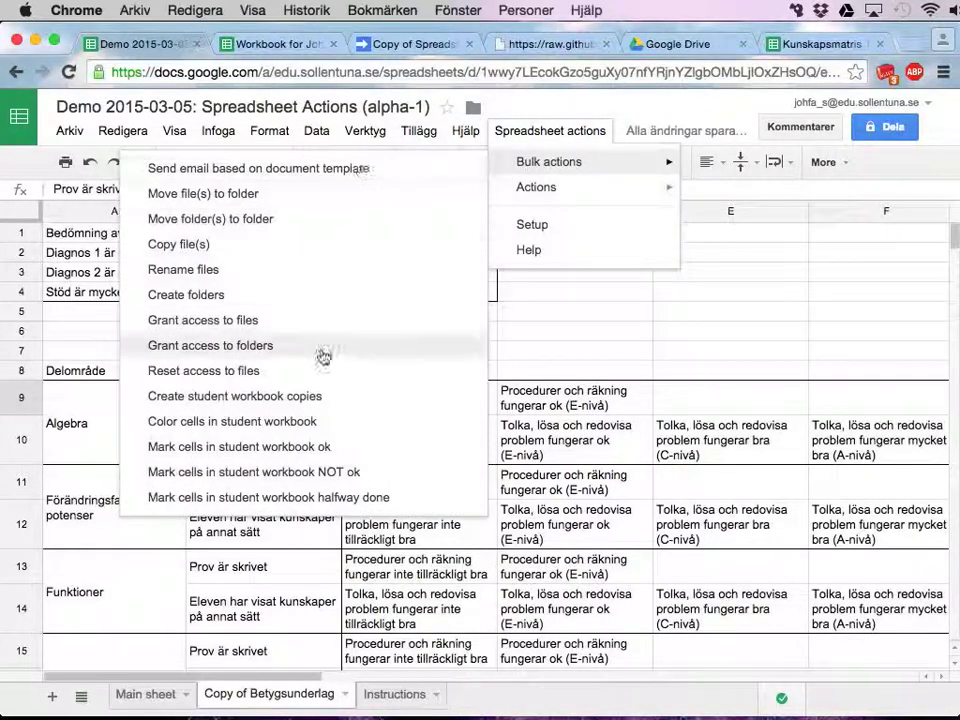
pyautogui.click(338, 452)
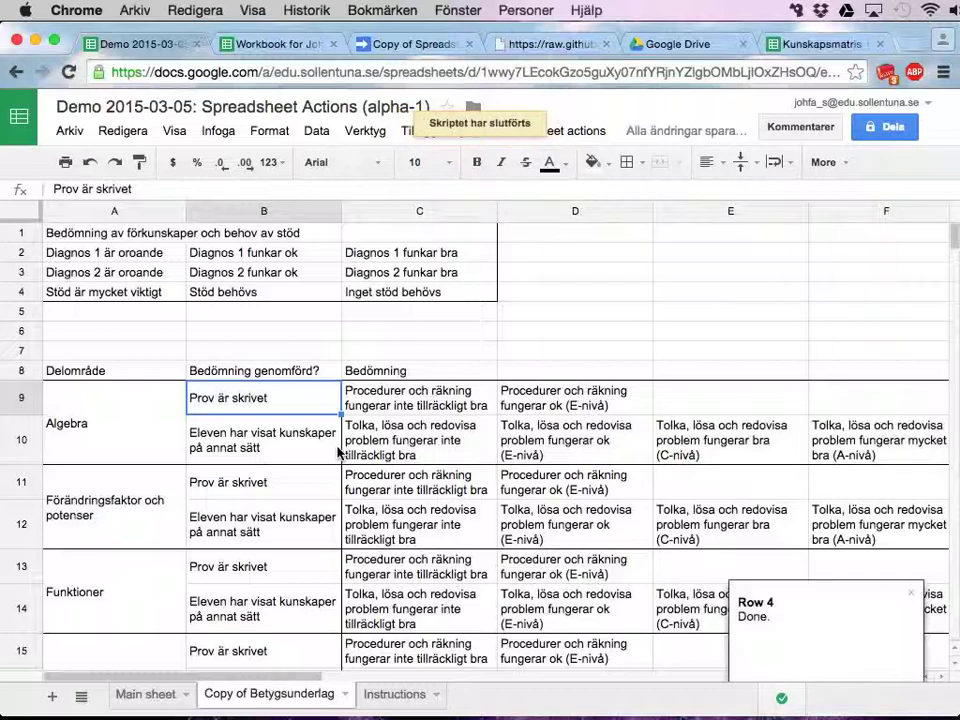
# Review the Process? value in A5 on the Main sheet and inspect cell B9 in the first student's workbook
pyautogui.click(146, 694)
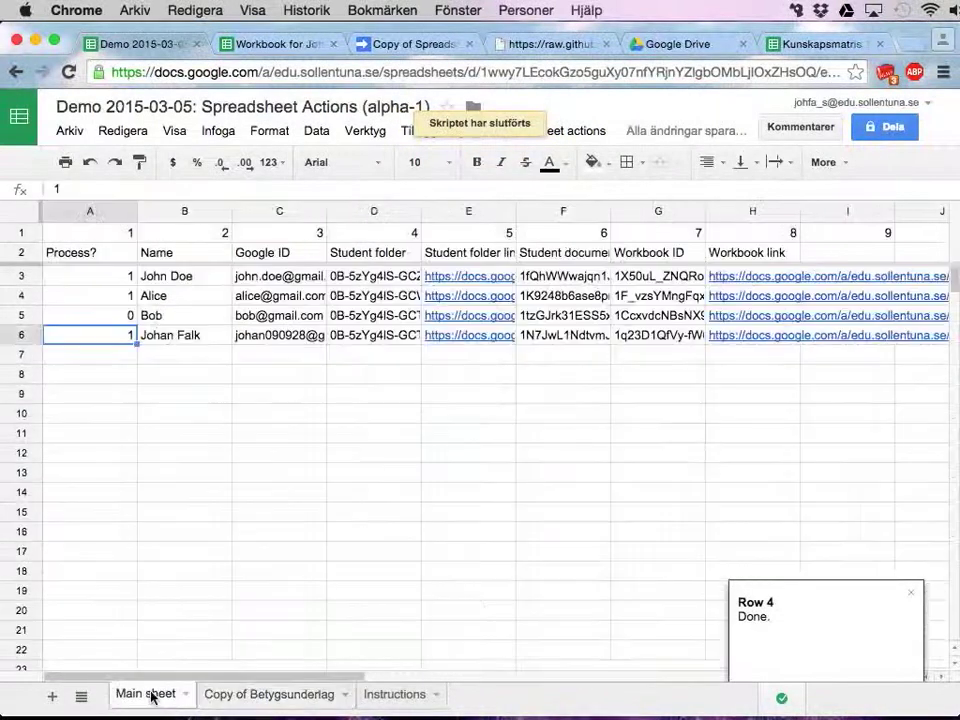
pyautogui.click(120, 314)
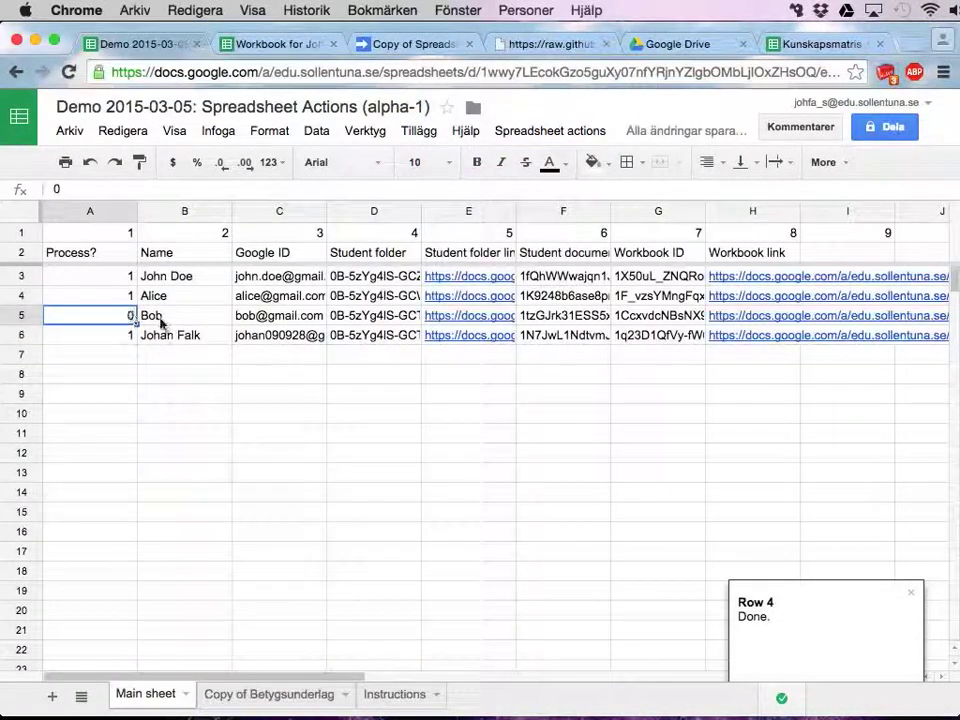
pyautogui.click(275, 44)
pyautogui.click(275, 398)
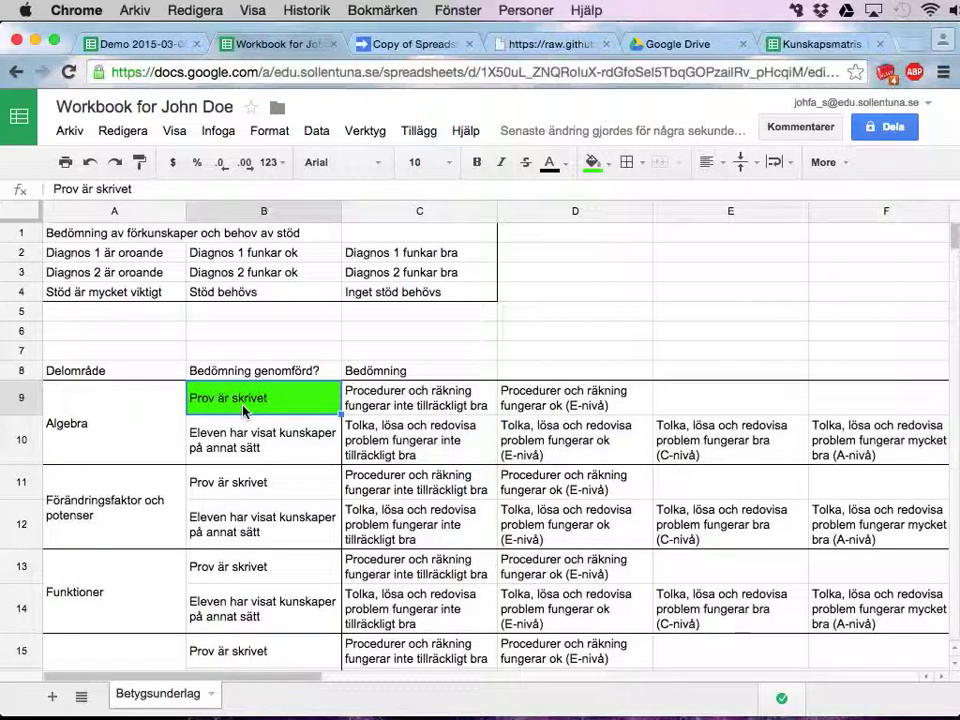
# Set the Process? value in cell A4 of the demo spreadsheet's Main sheet to 0 and review the values in A3:A6
pyautogui.click(152, 50)
pyautogui.click(128, 298)
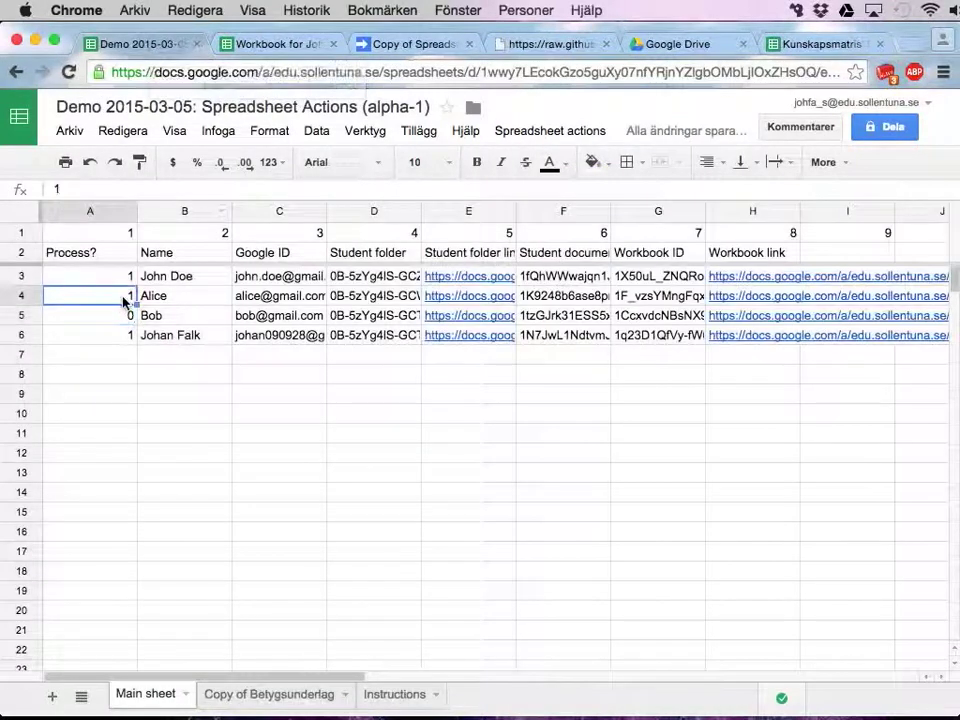
pyautogui.press('Delete')
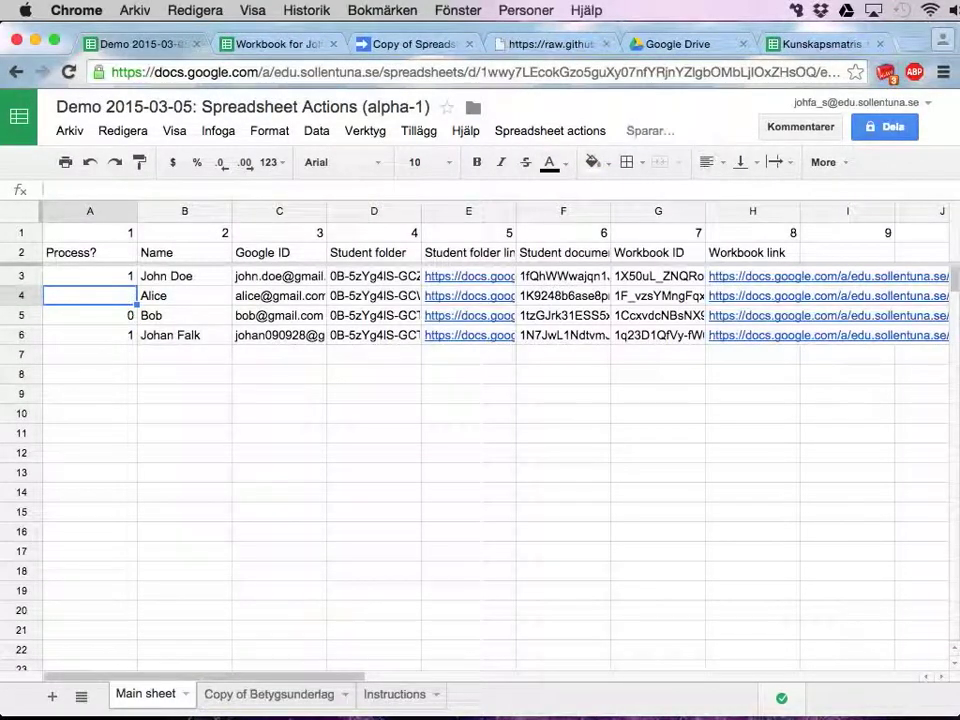
pyautogui.write('0')
pyautogui.press('Return')
pyautogui.moveTo(128, 276); pyautogui.dragTo(124, 337)
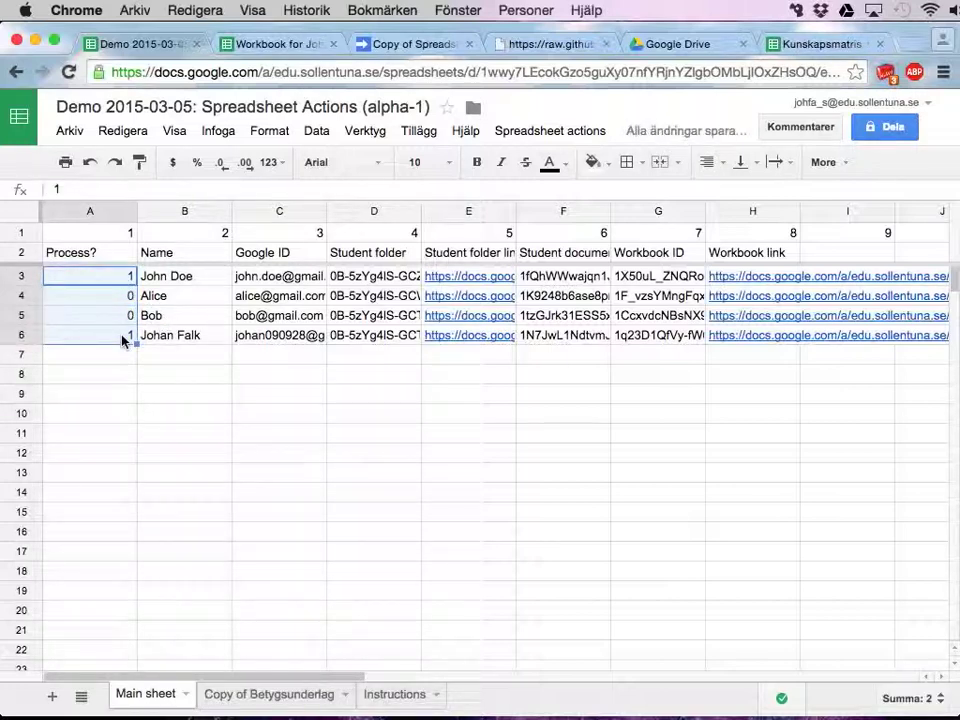
# Mark the Algebra cells C10:F10 ok in the student workbooks with the bulk action and check the first student's workbook
pyautogui.click(263, 700)
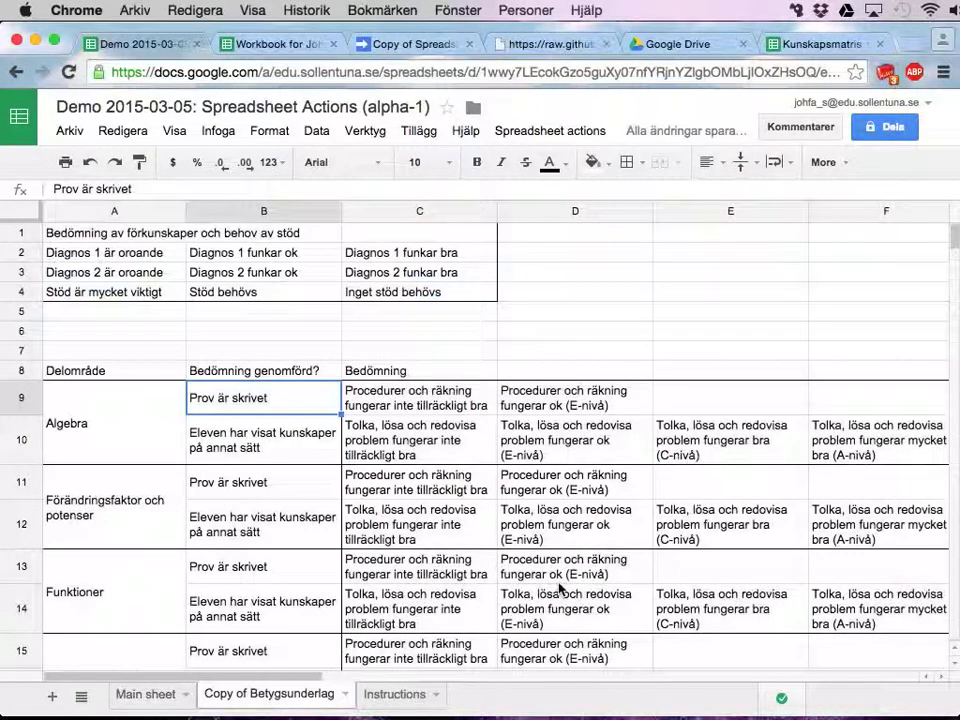
pyautogui.click(456, 449)
pyautogui.moveTo(456, 449); pyautogui.dragTo(824, 452)
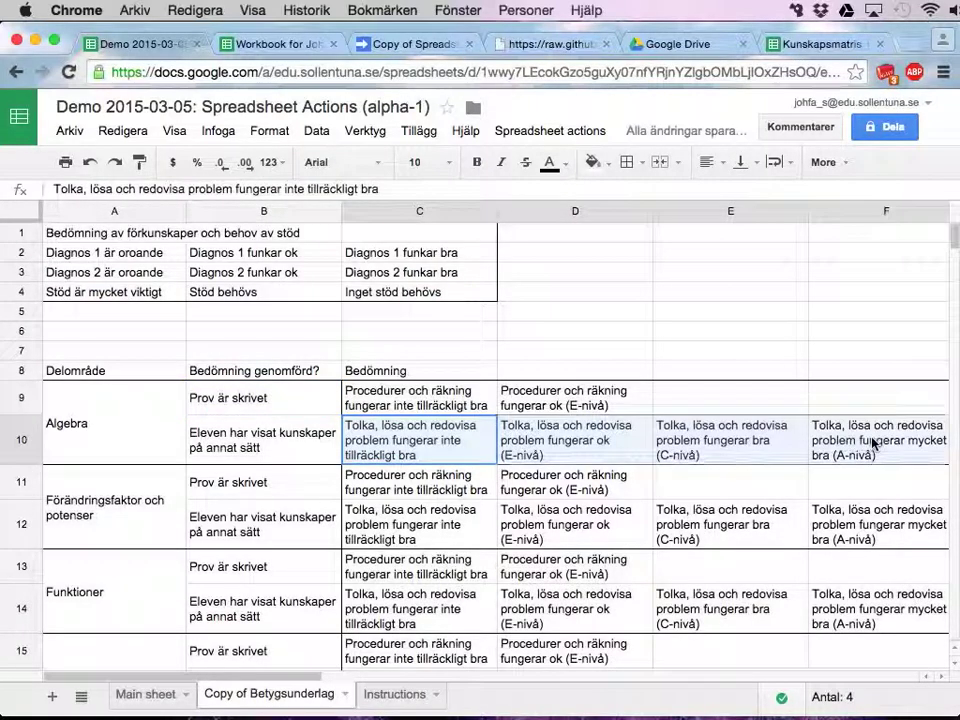
pyautogui.click(550, 131)
pyautogui.moveTo(517, 172)
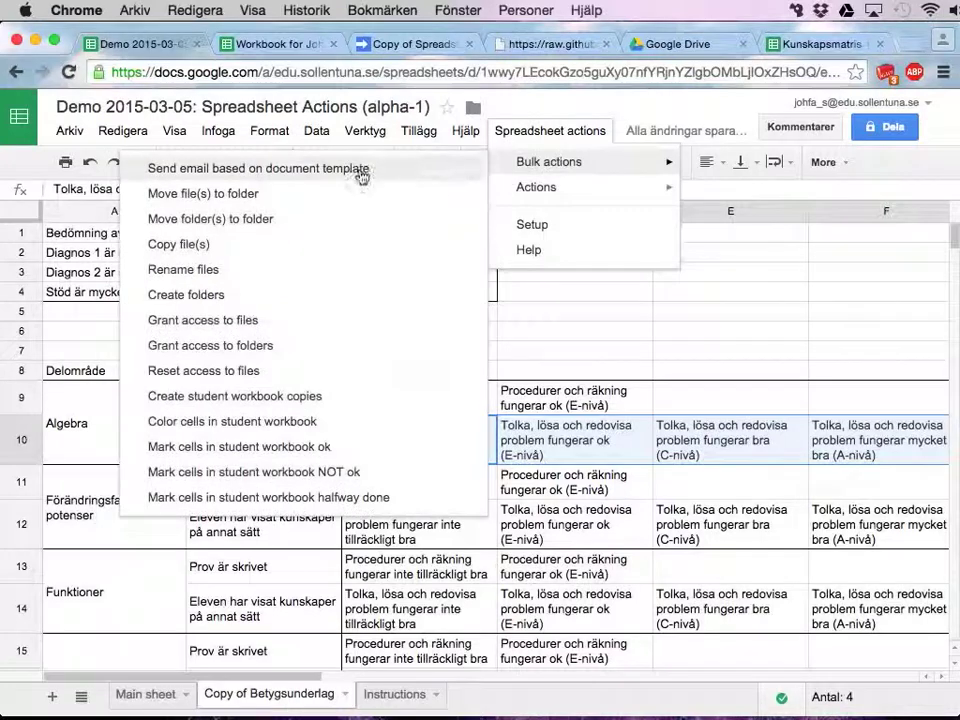
pyautogui.click(320, 454)
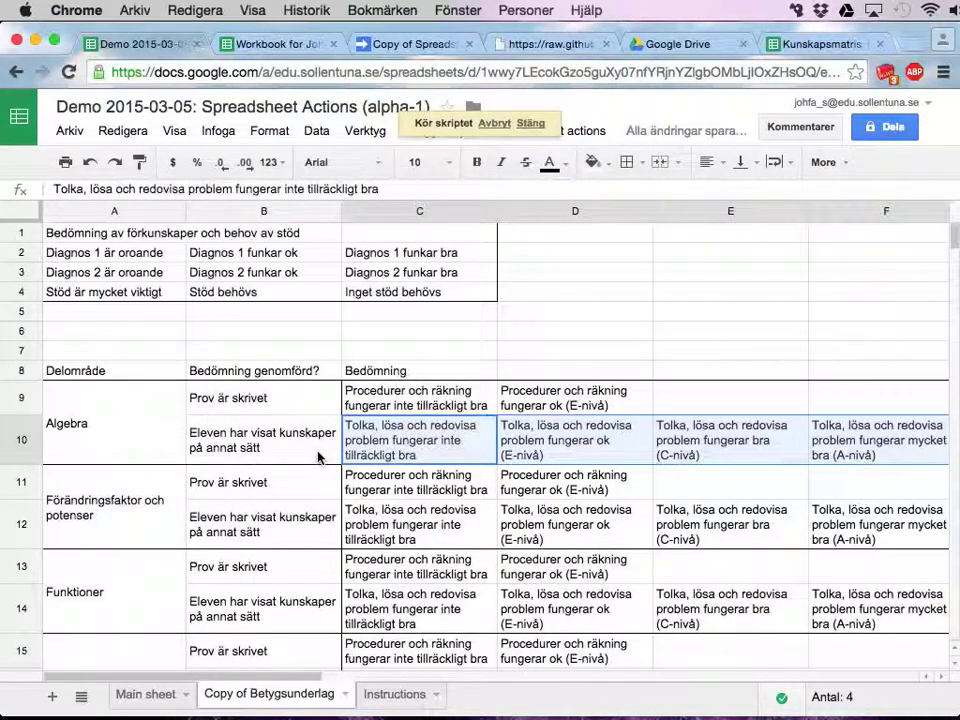
pyautogui.click(230, 44)
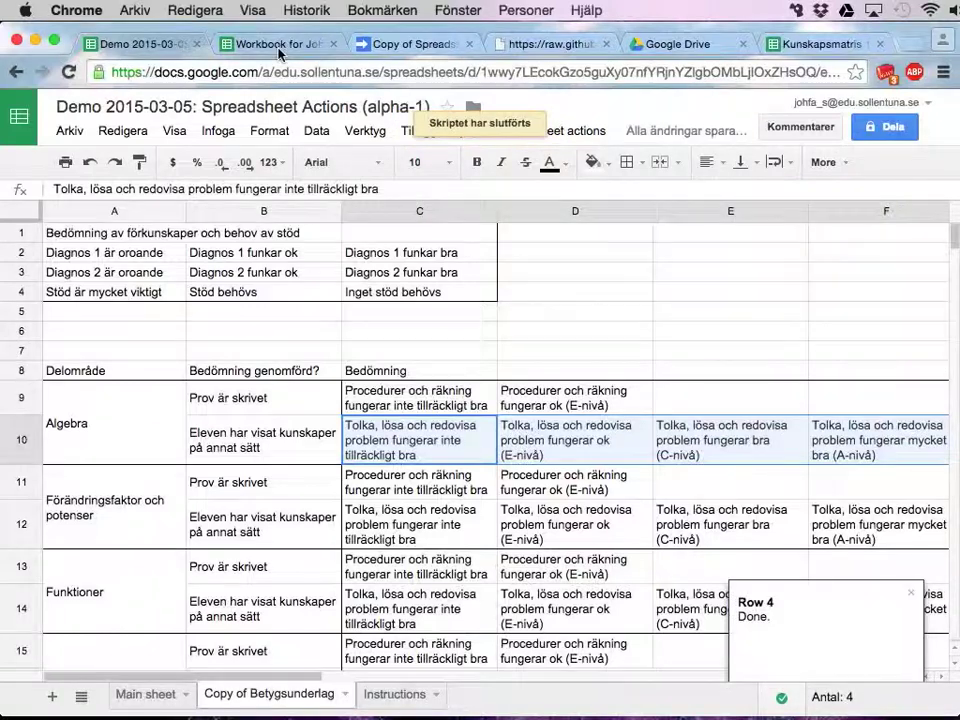
pyautogui.moveTo(741, 457); pyautogui.dragTo(843, 466)
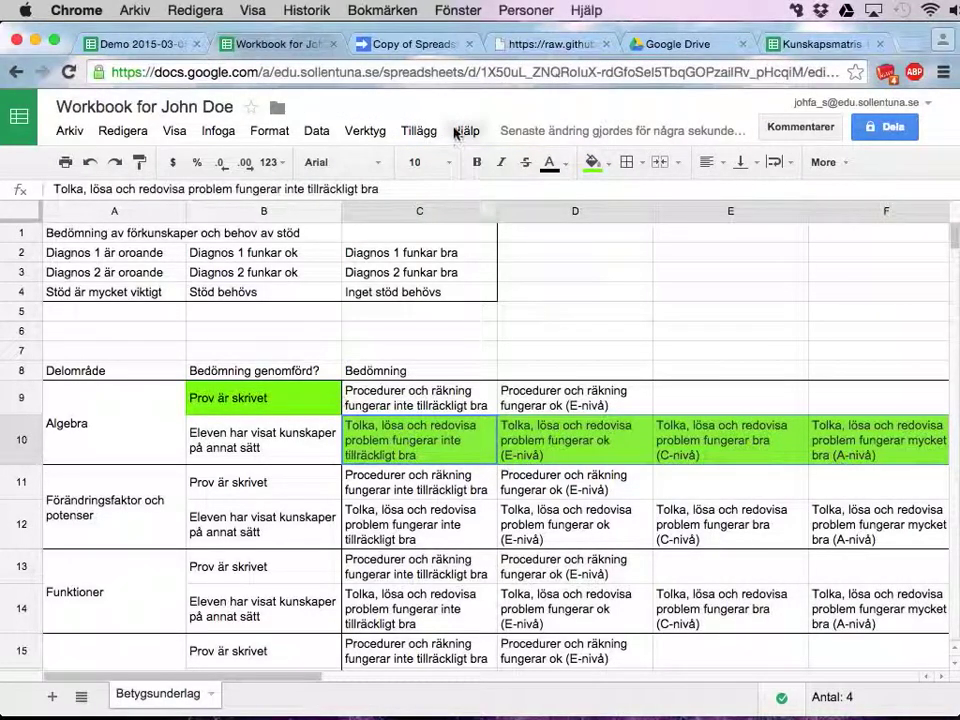
# Mark the Algebra cells C9:D9 halfway done in the student workbooks with the bulk action and check the first student's workbook
pyautogui.click(128, 40)
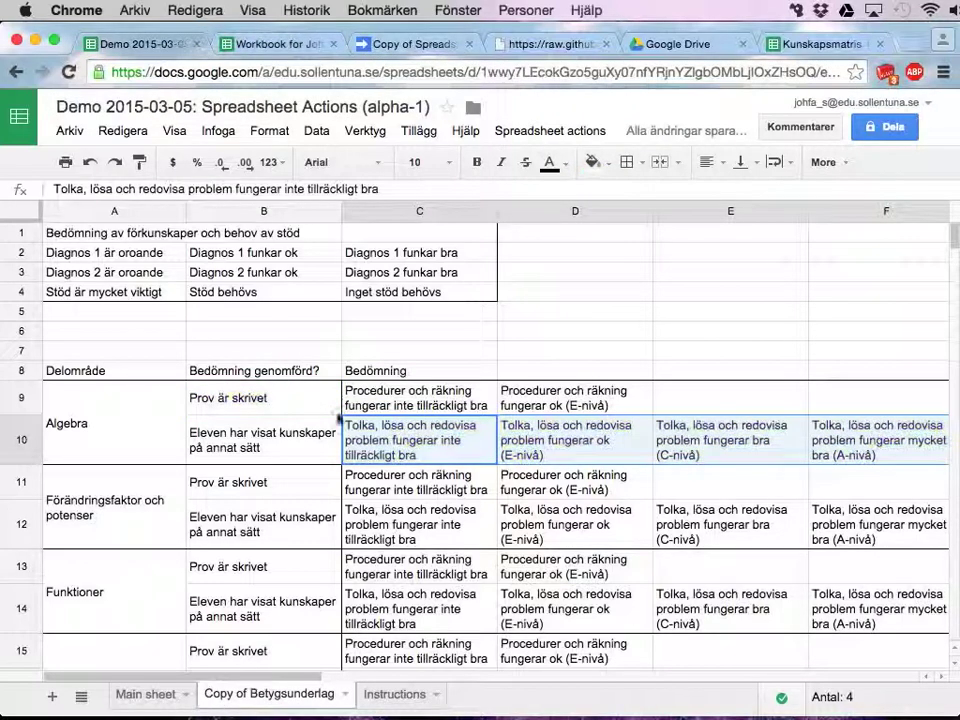
pyautogui.moveTo(450, 410); pyautogui.dragTo(541, 400)
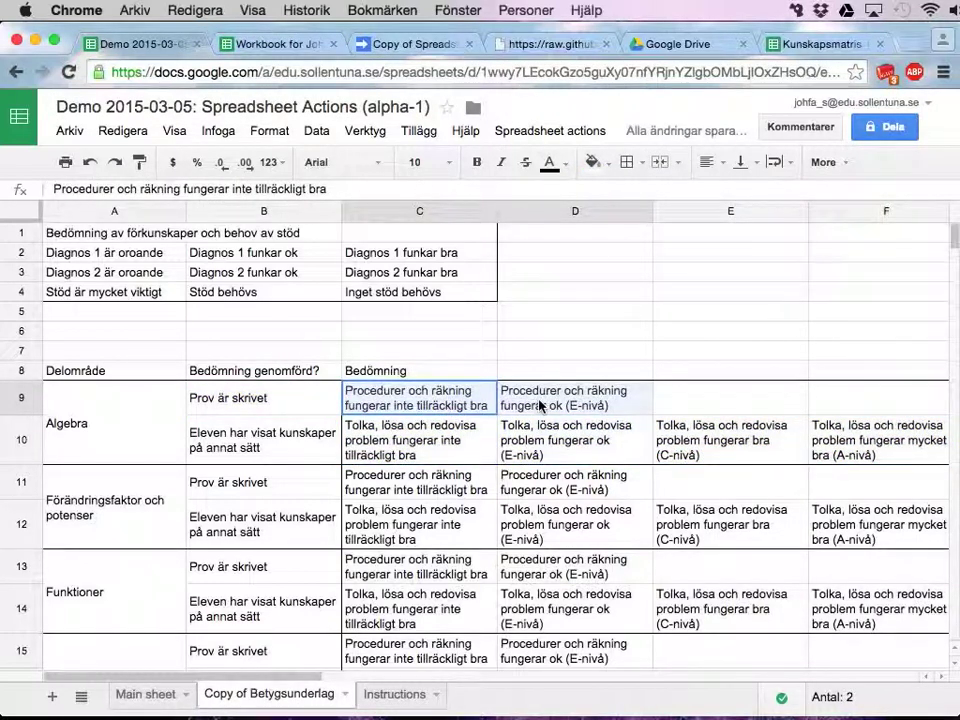
pyautogui.click(545, 130)
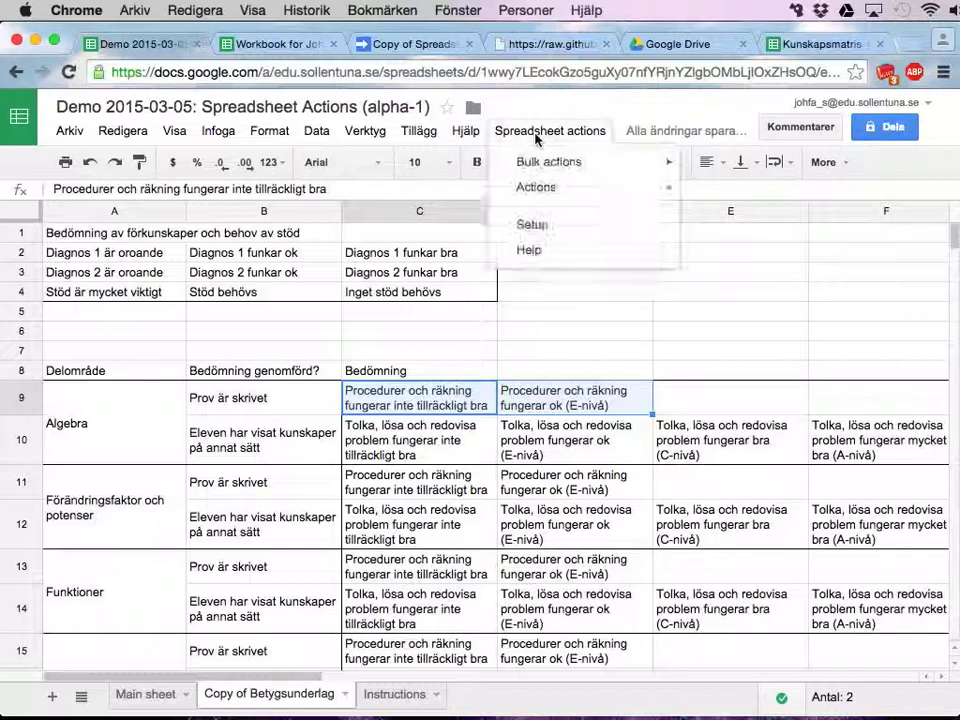
pyautogui.moveTo(540, 163)
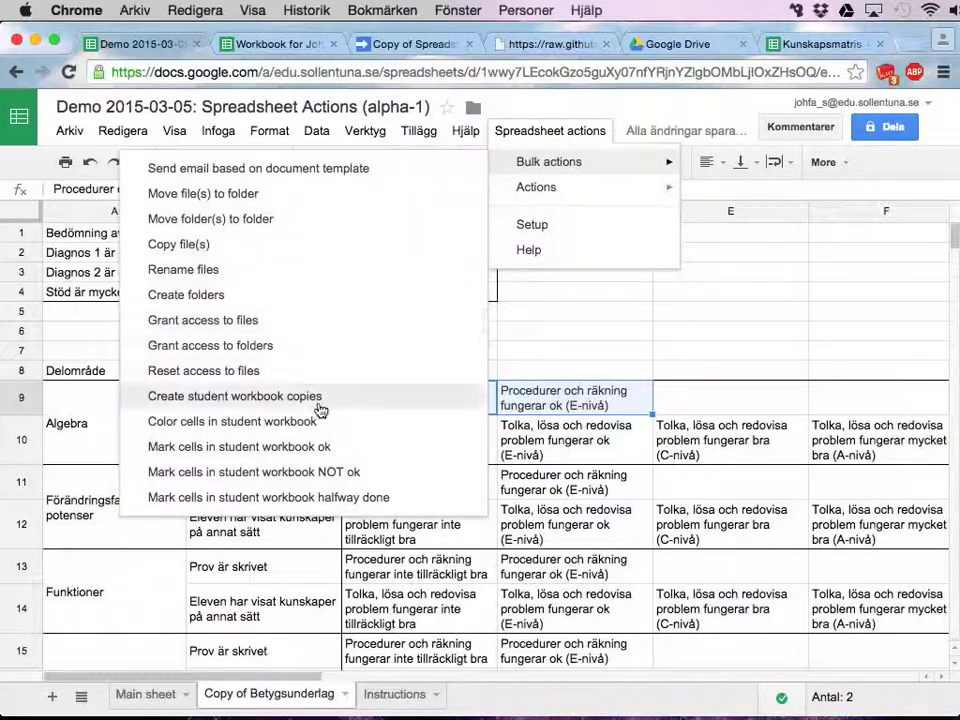
pyautogui.click(313, 507)
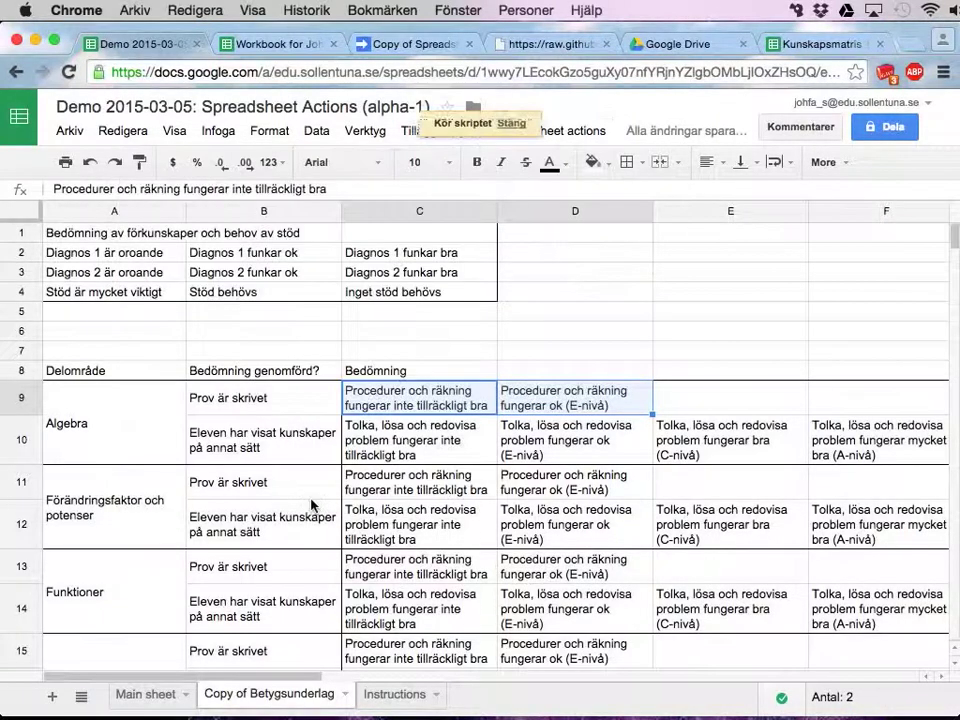
pyautogui.click(280, 47)
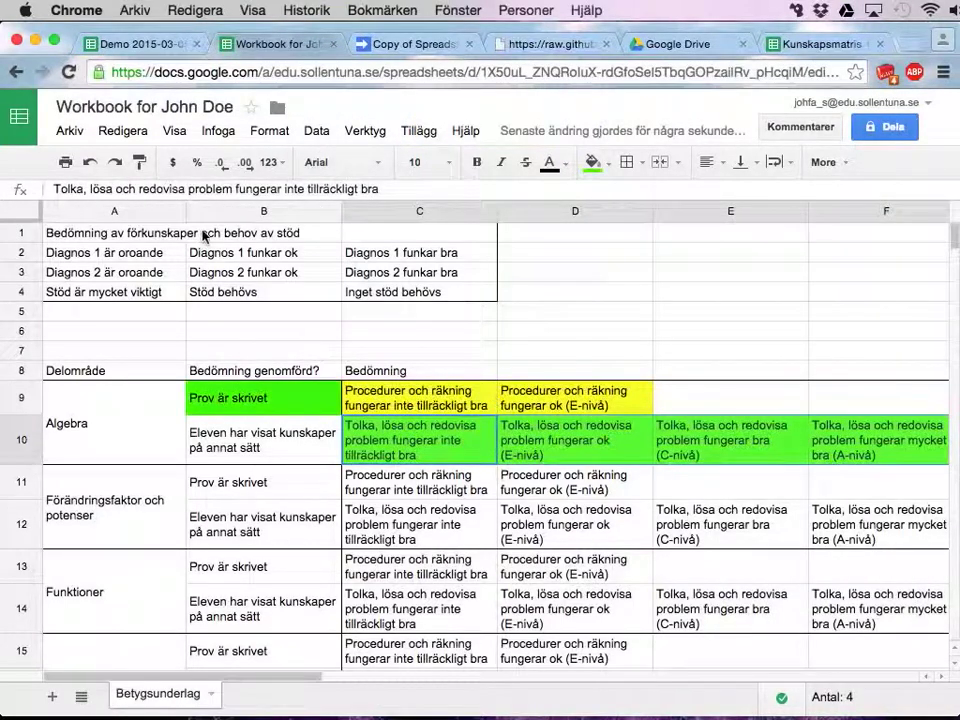
# Open the workbook linked in row 6 of the demo spreadsheet's Main sheet to inspect its cell colours
pyautogui.click(115, 42)
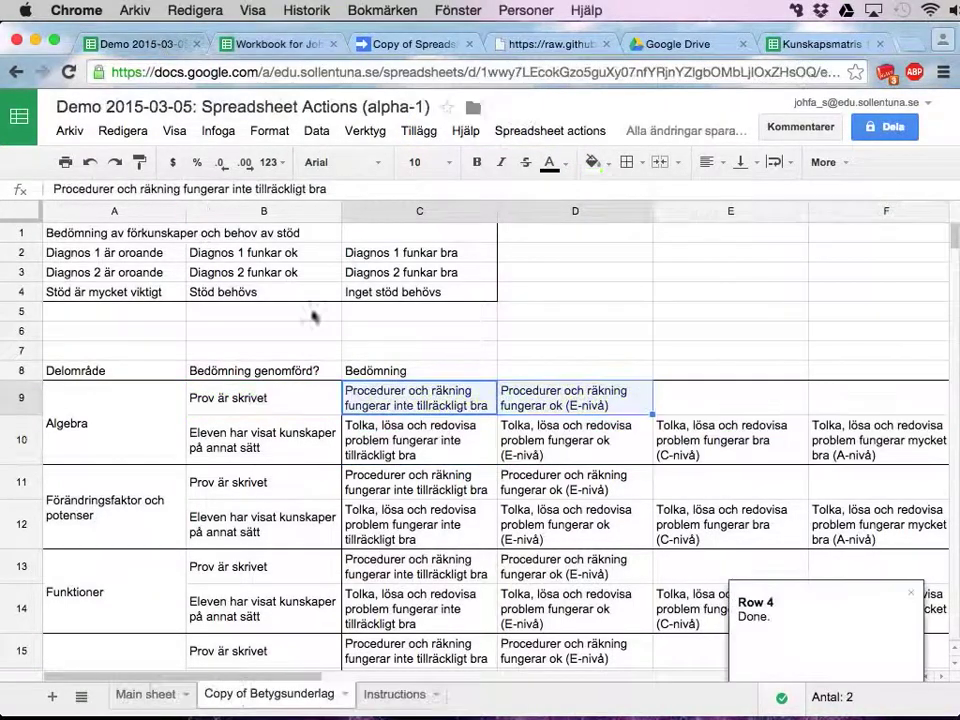
pyautogui.click(152, 694)
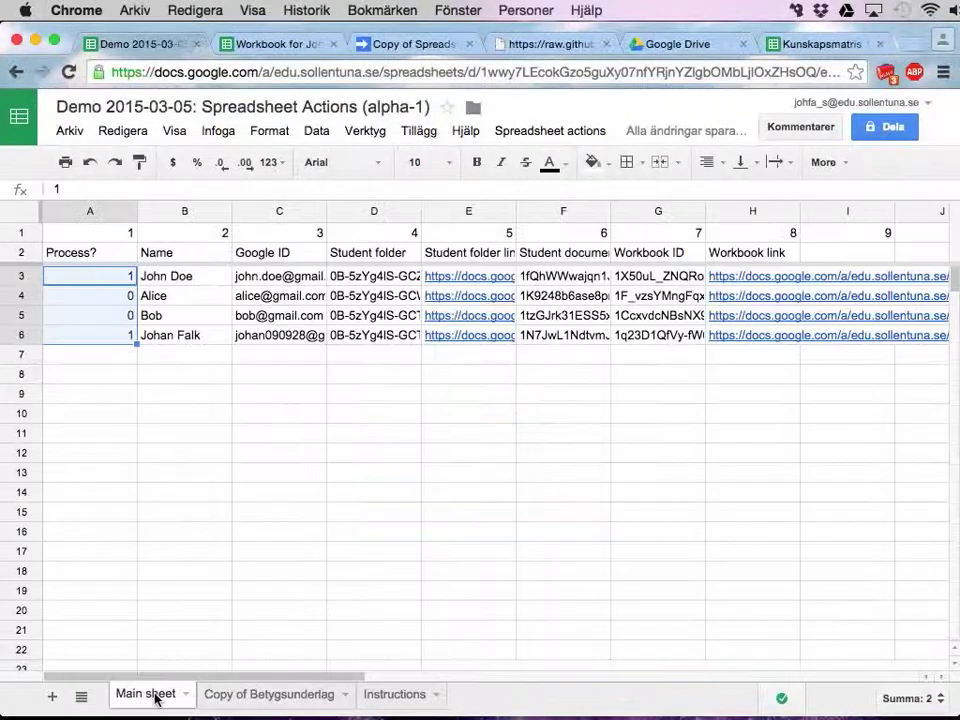
pyautogui.click(171, 338)
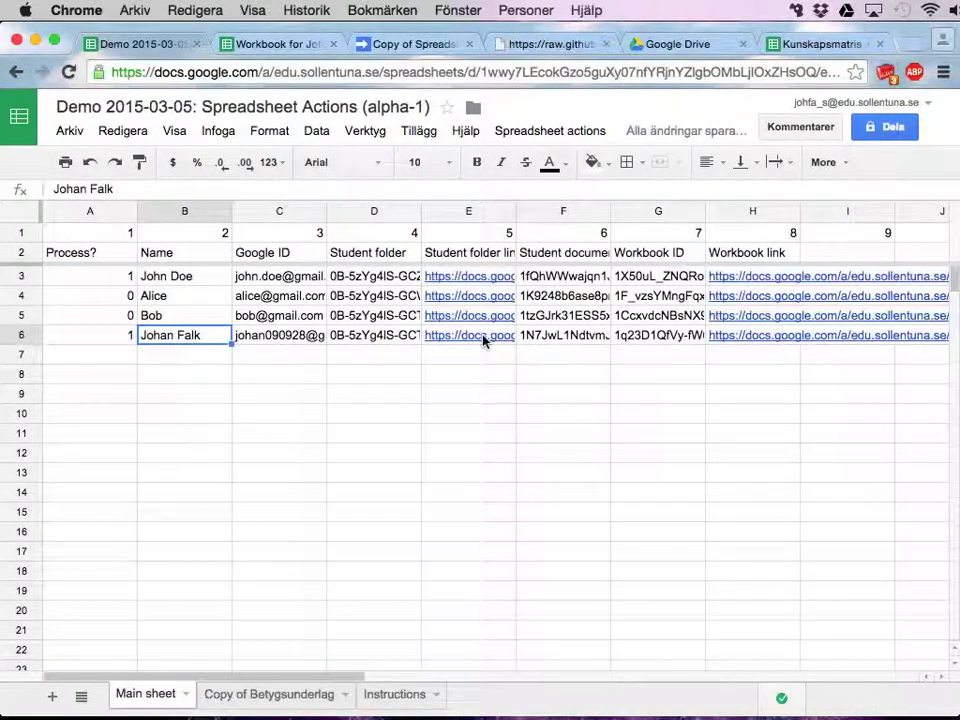
pyautogui.click(768, 336)
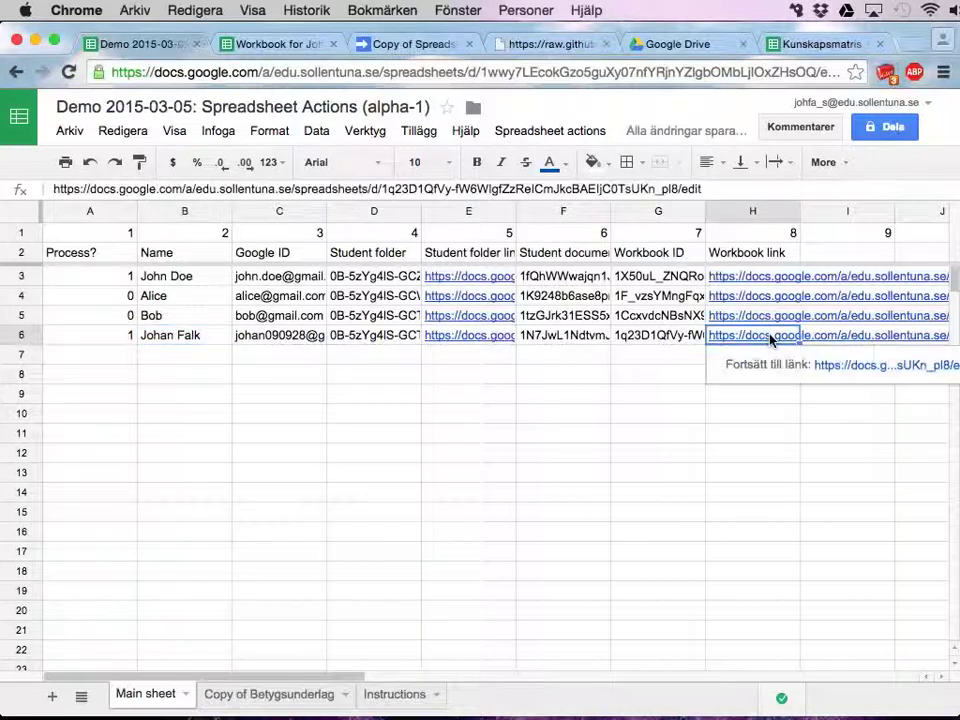
pyautogui.click(864, 366)
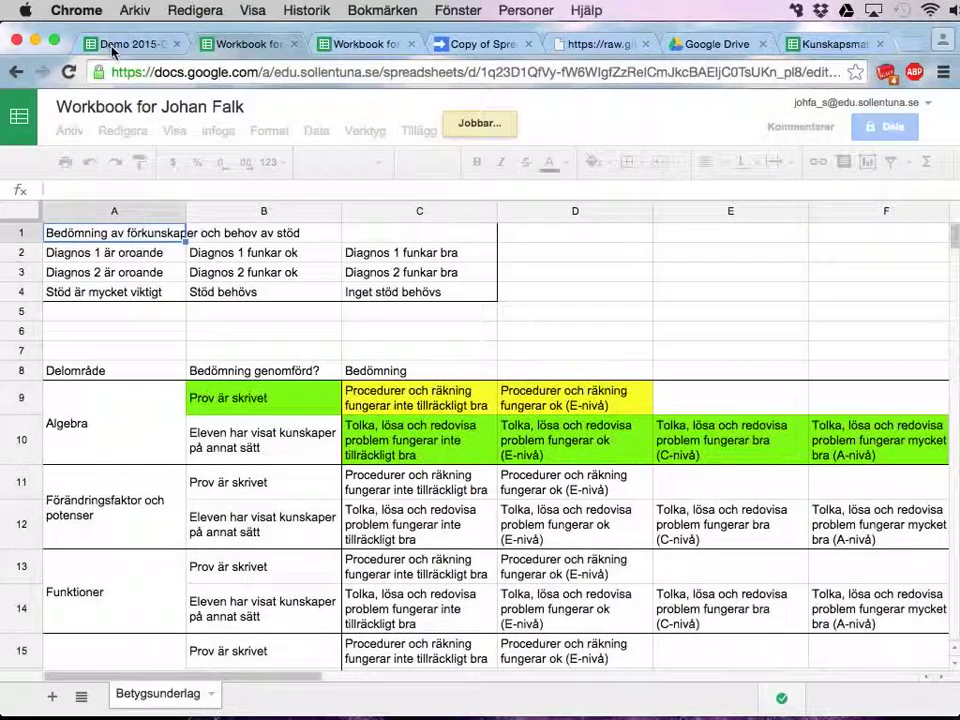
# Return to the demo spreadsheet's Copy of Betygsunderlag sheet and select the Algebra cell D10
pyautogui.click(113, 48)
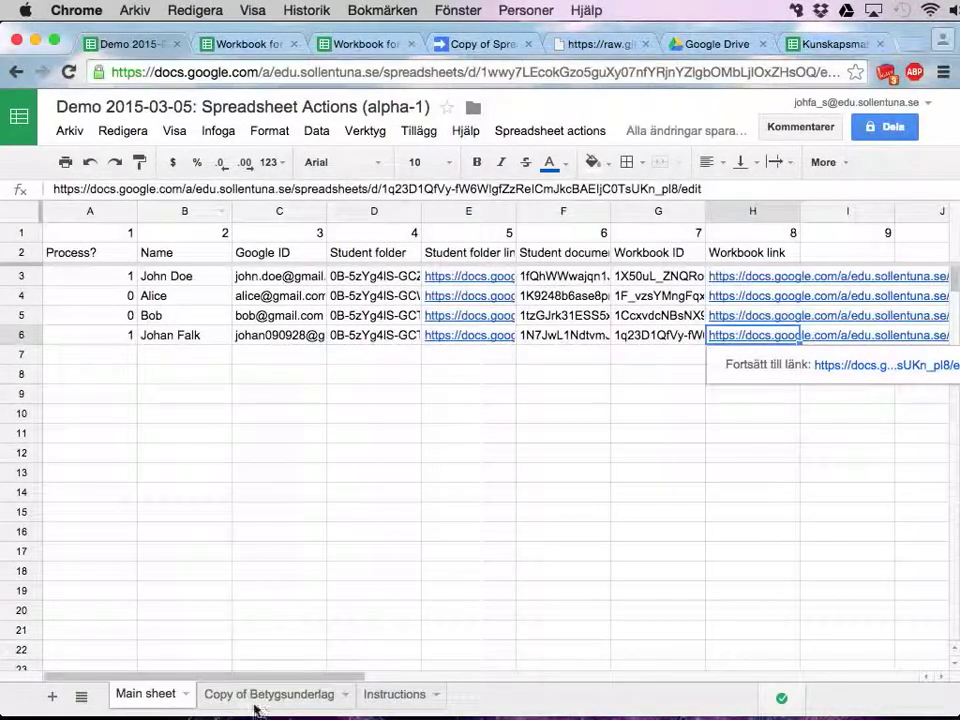
pyautogui.click(252, 699)
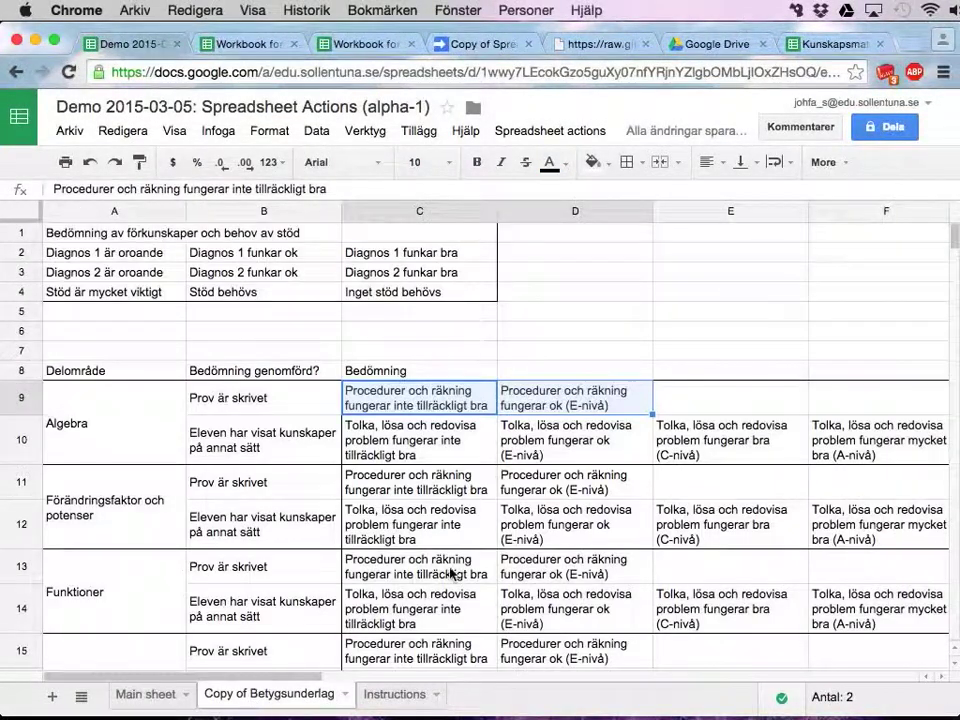
pyautogui.click(515, 440)
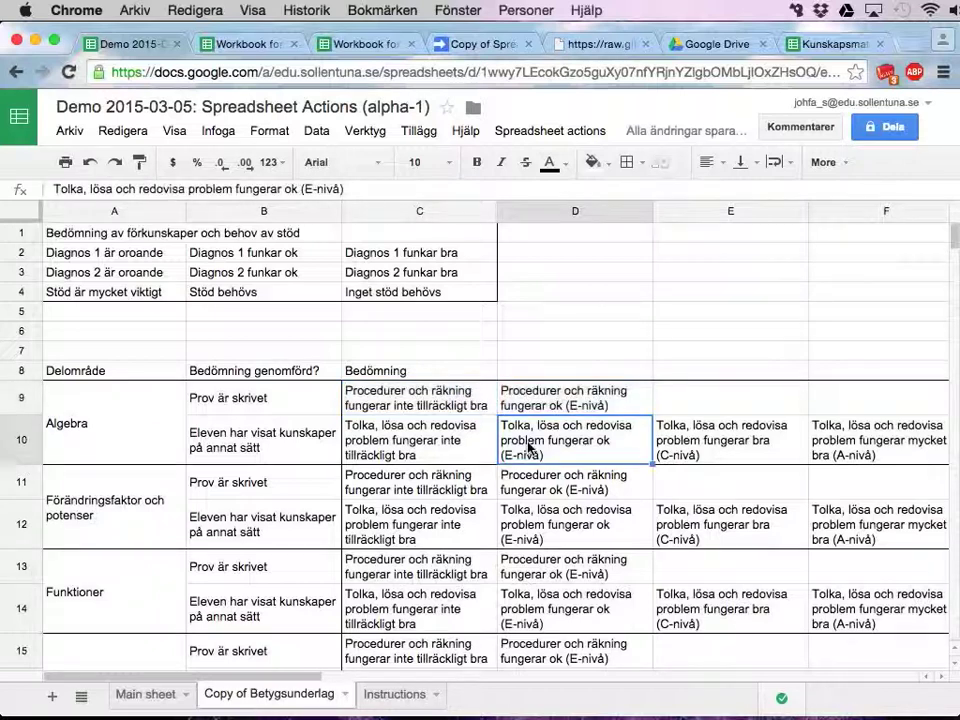
# Mark the Algebra cell D10 NOT ok in the student workbooks with the bulk action, check a student's workbook and return to the demo spreadsheet
pyautogui.click(540, 137)
pyautogui.moveTo(538, 167)
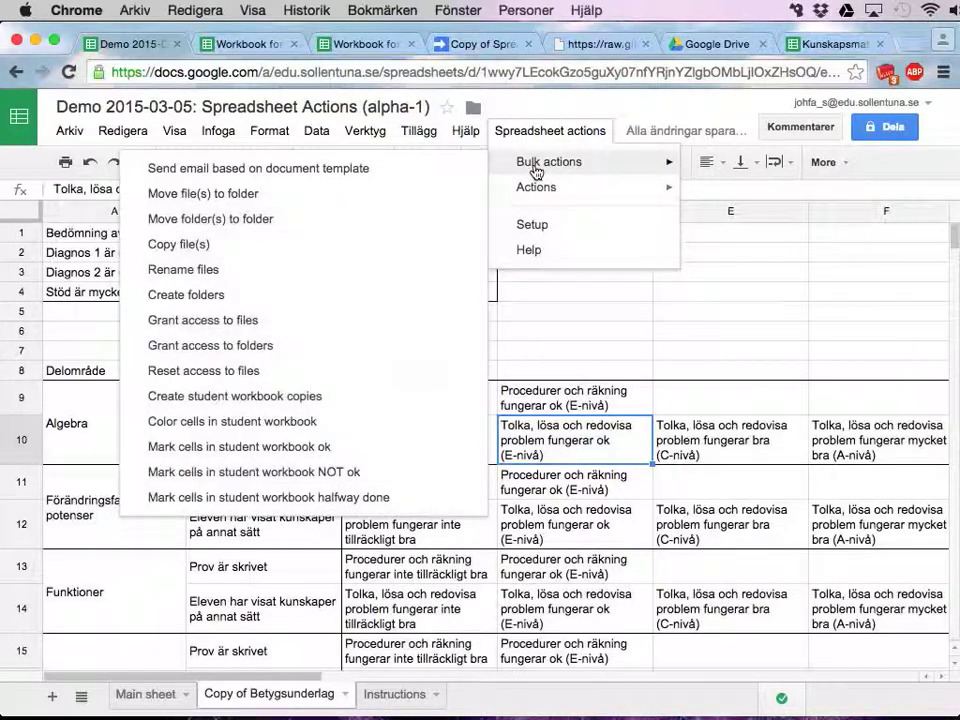
pyautogui.click(340, 471)
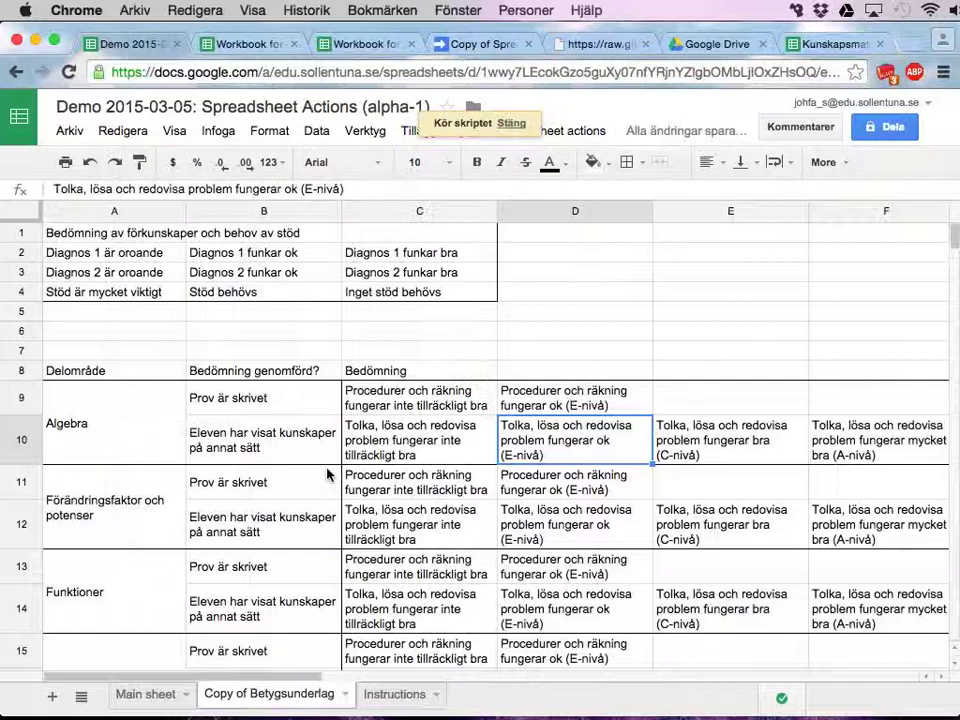
pyautogui.click(238, 44)
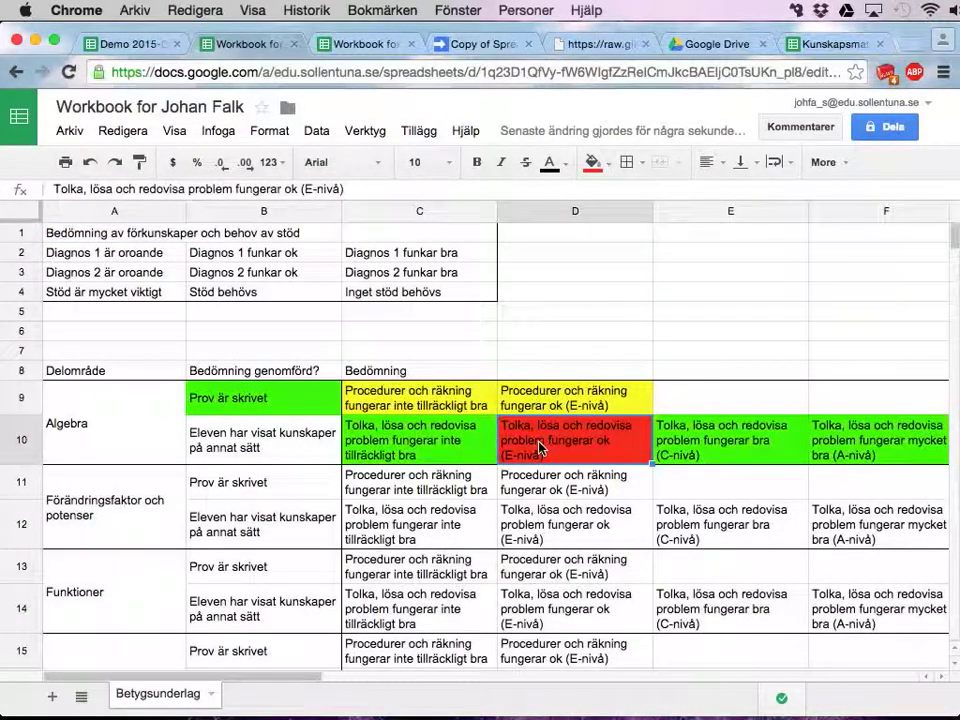
pyautogui.click(86, 40)
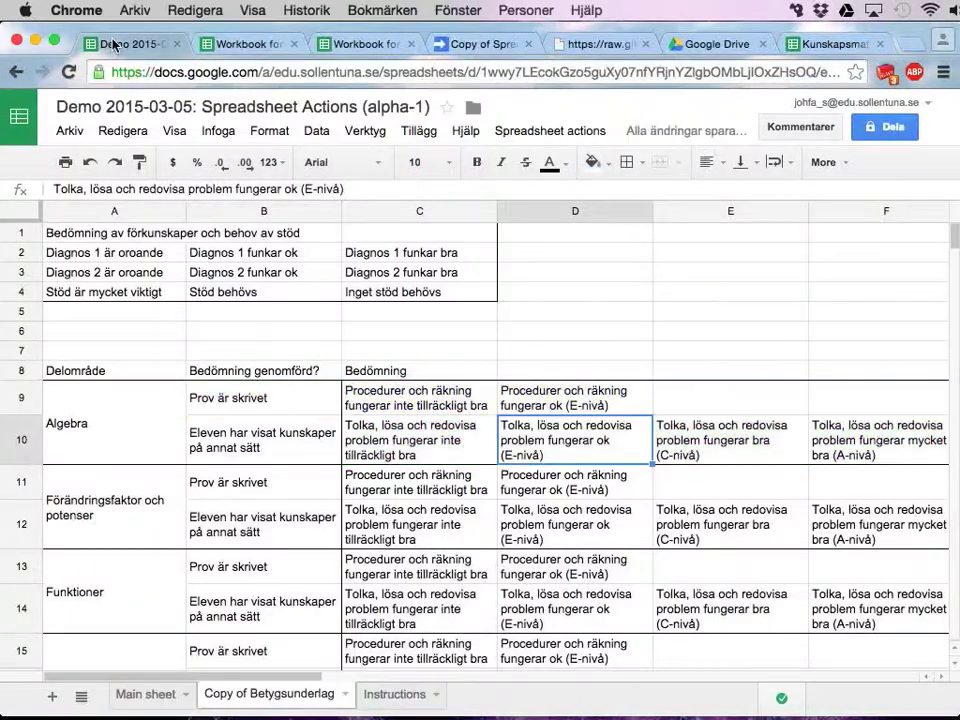
pyautogui.click(558, 132)
pyautogui.moveTo(624, 165)
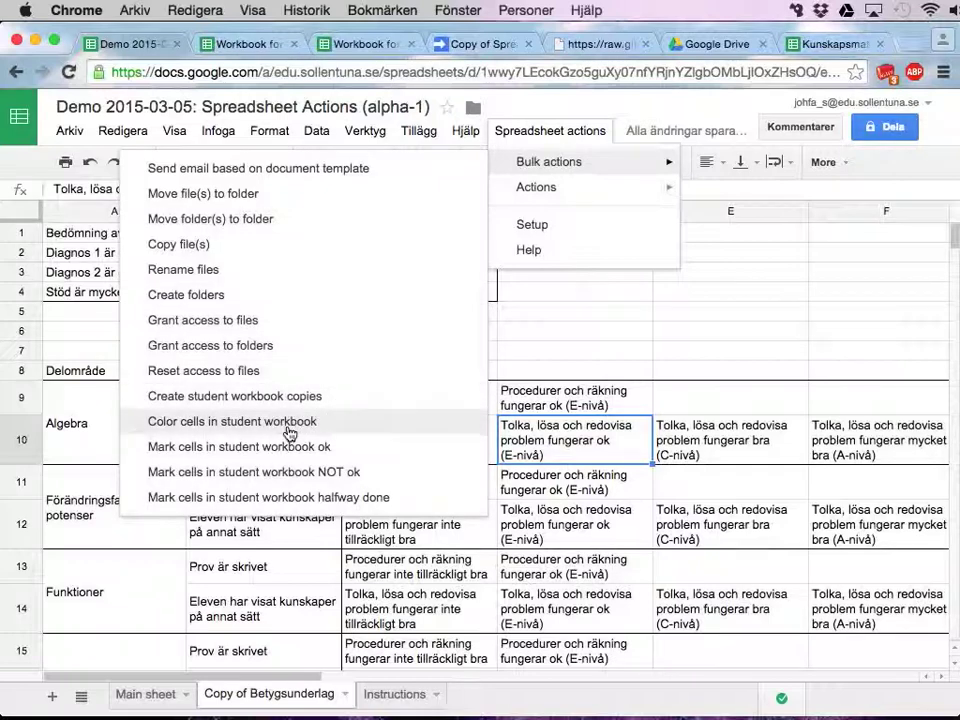
pyautogui.click(594, 454)
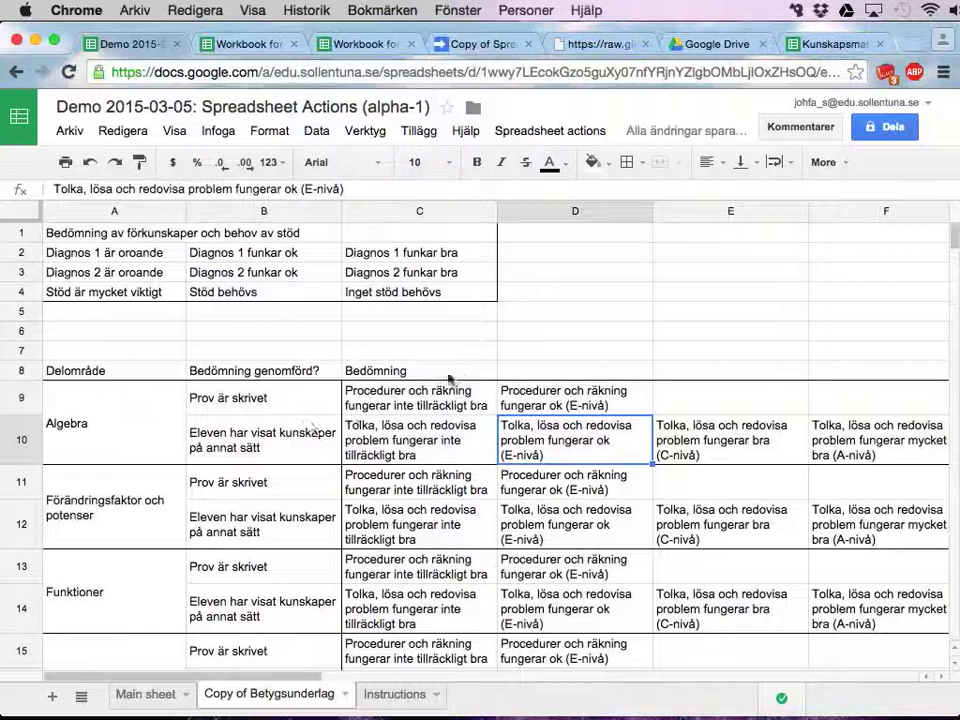
# Fill cell D4 with blue, D5 with orange and D6 with light red in the Copy of Betygsunderlag sheet
pyautogui.click(568, 290)
pyautogui.click(592, 162)
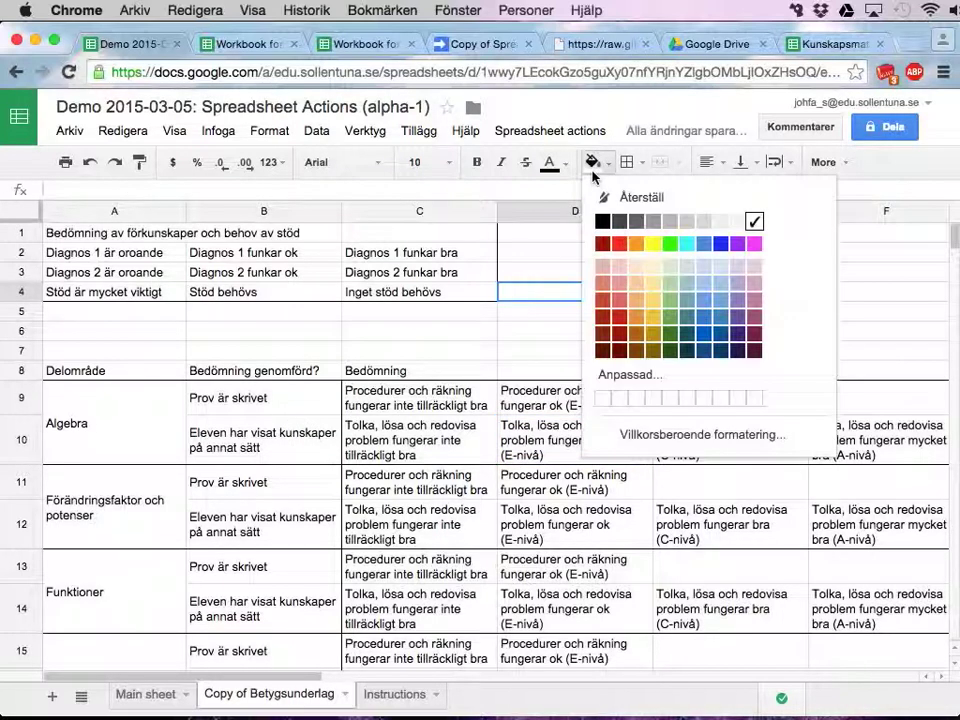
pyautogui.click(704, 243)
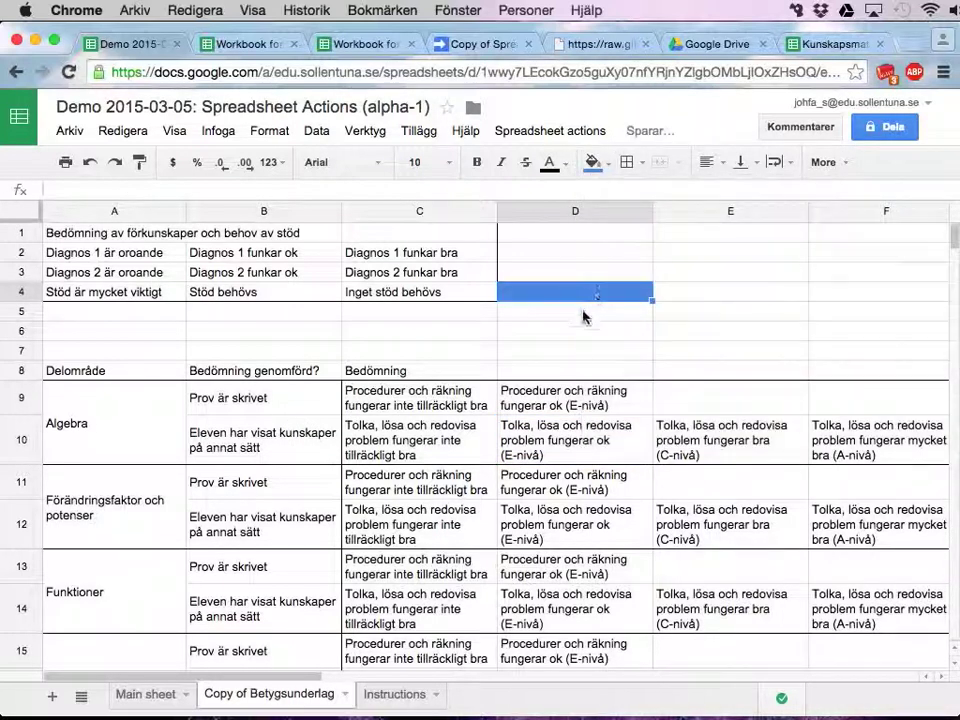
pyautogui.click(592, 162)
pyautogui.click(634, 246)
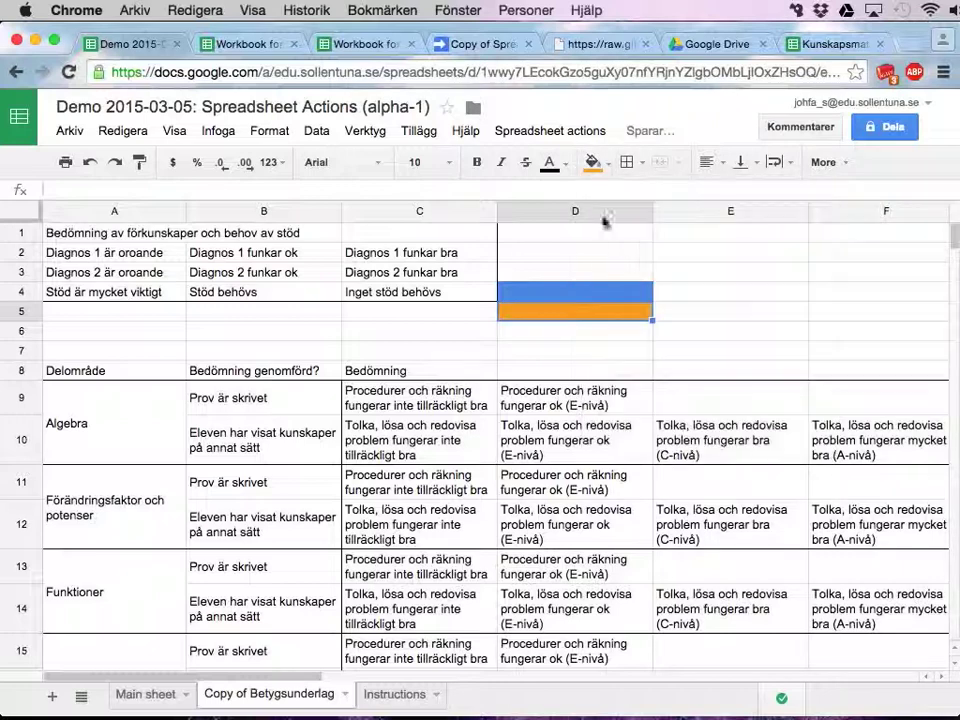
pyautogui.click(587, 332)
pyautogui.click(591, 161)
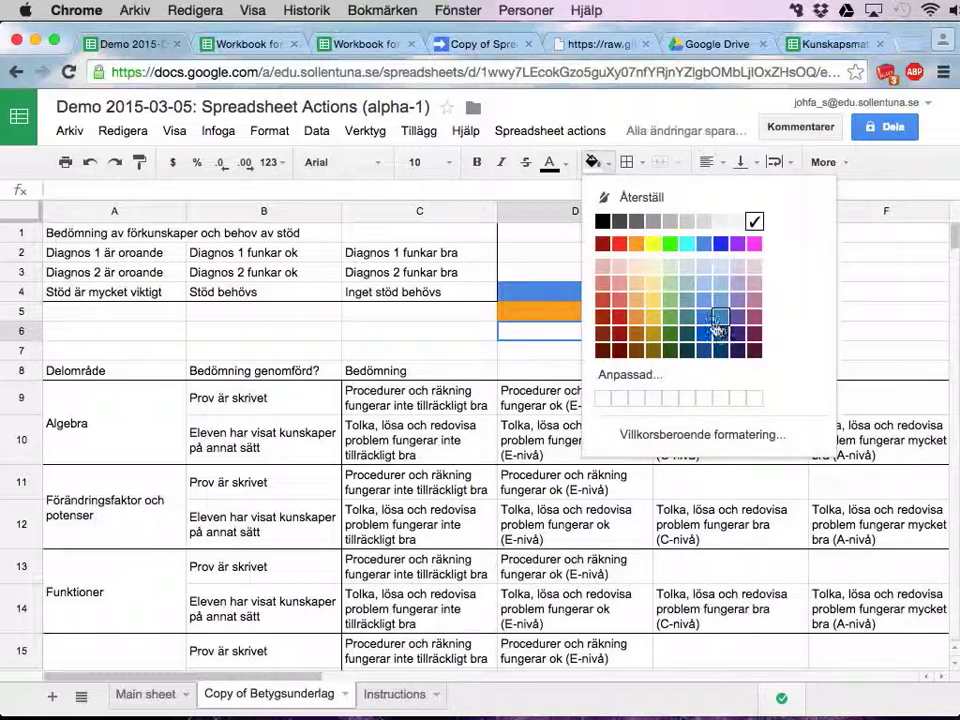
pyautogui.click(619, 300)
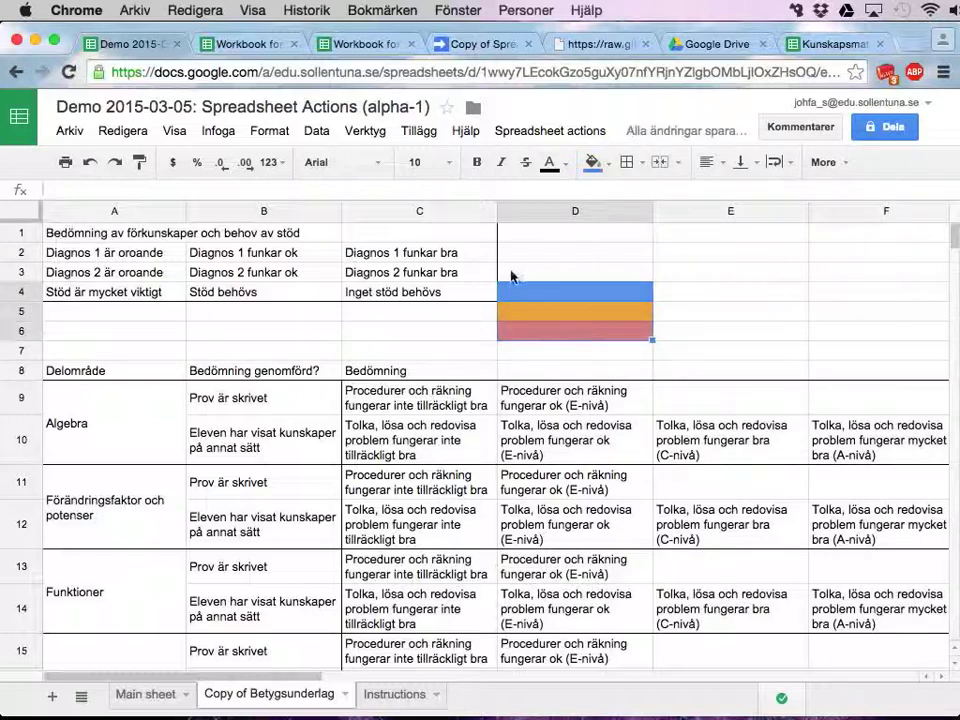
# Copy the colours of cells D4:D6 to the student workbooks with the Color cells bulk action and check another student's workbook
pyautogui.click(536, 139)
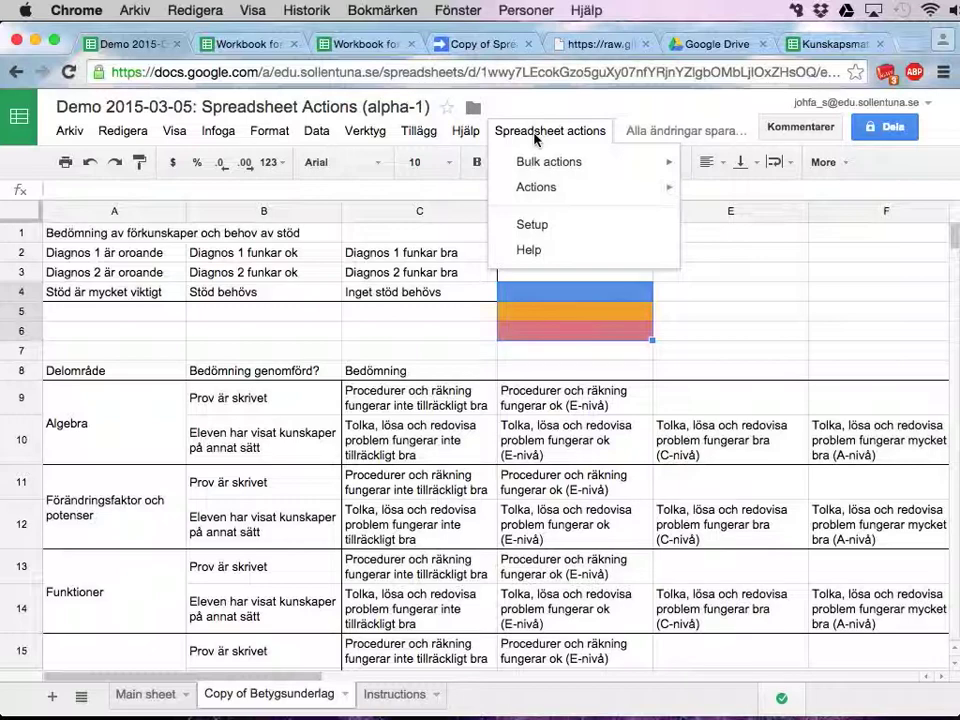
pyautogui.moveTo(530, 161)
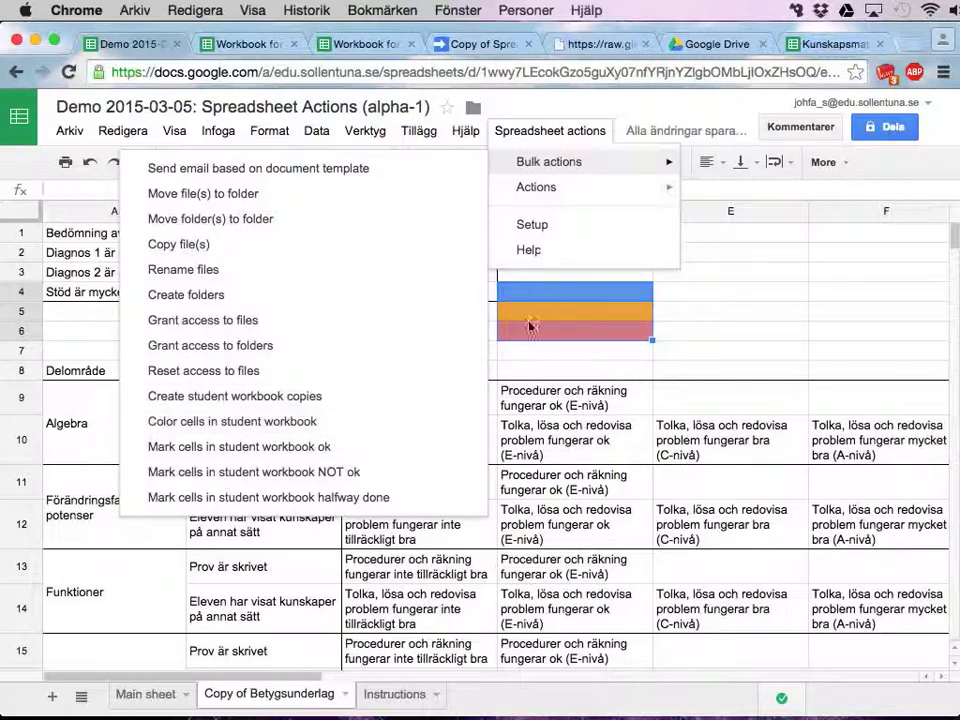
pyautogui.click(367, 421)
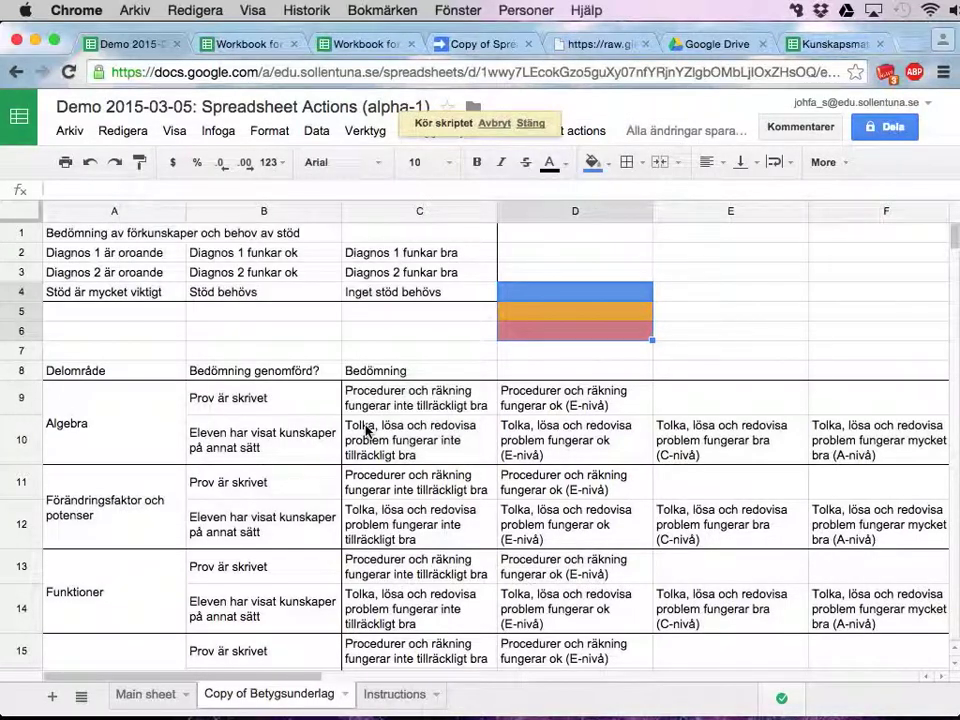
pyautogui.click(365, 45)
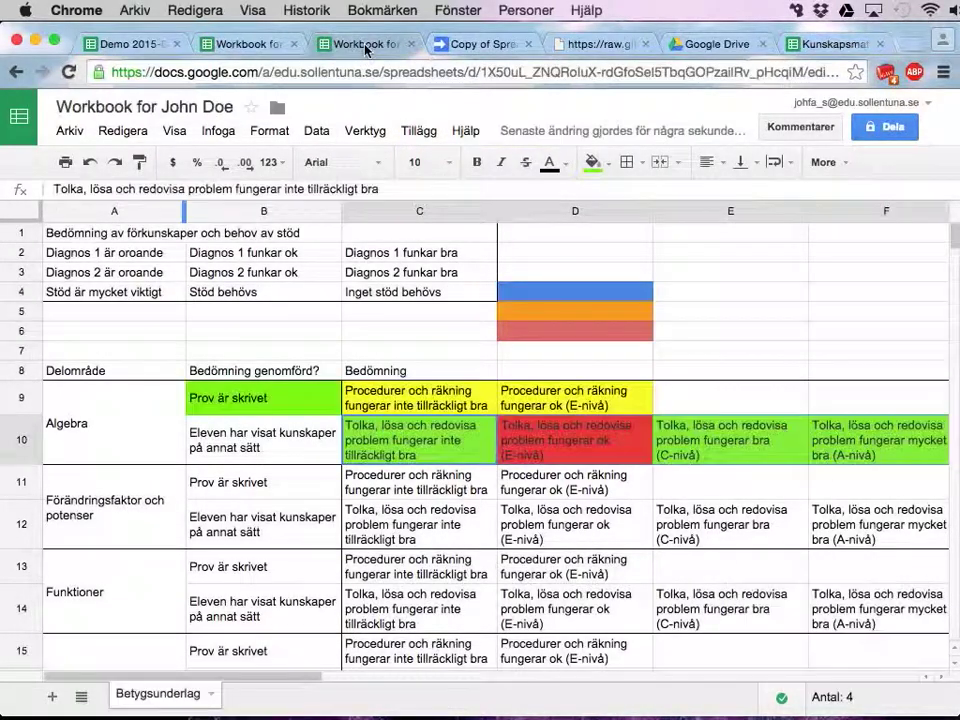
pyautogui.keyDown('shift'); pyautogui.click(608, 352); pyautogui.keyUp('shift')
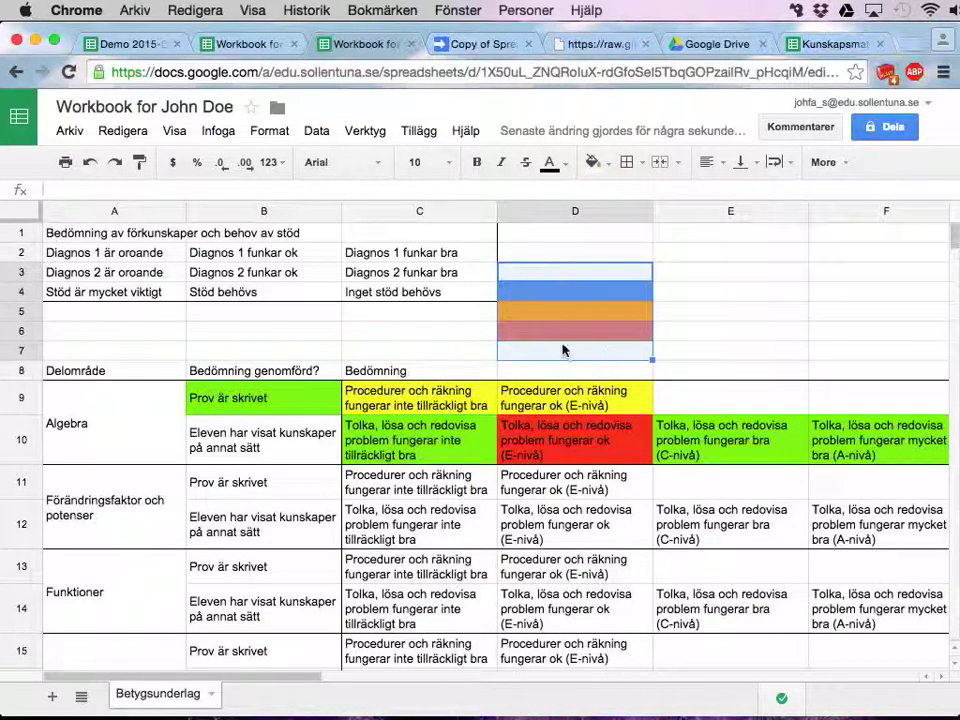
pyautogui.click(428, 331)
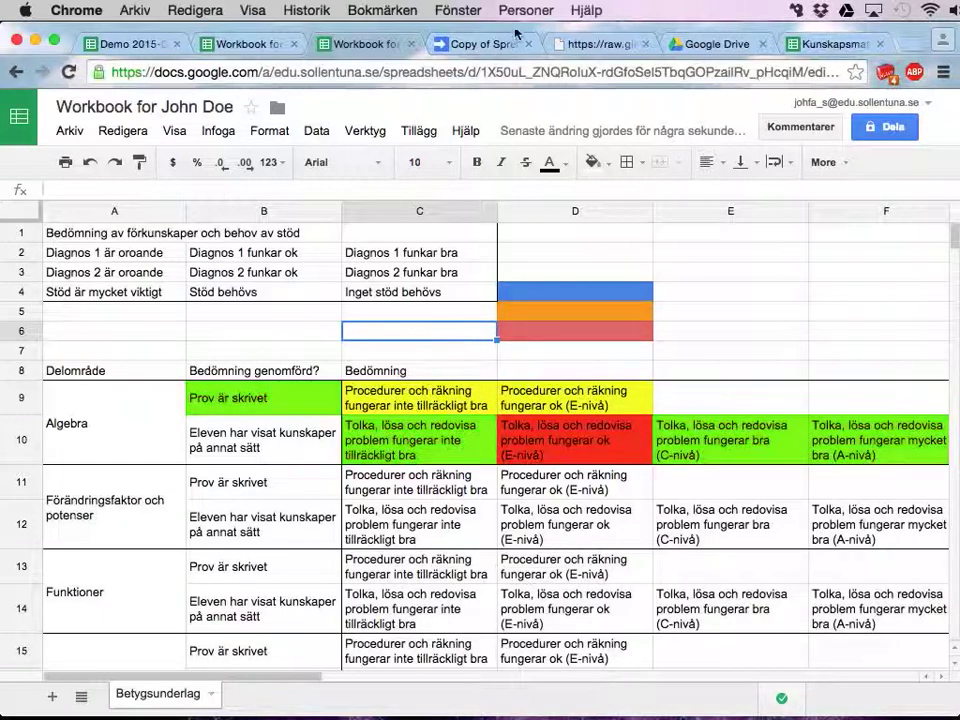
# Examine the preset colour options for ok, not ok and halfway in the script file colorStudentWorkbook.gs
pyautogui.click(459, 44)
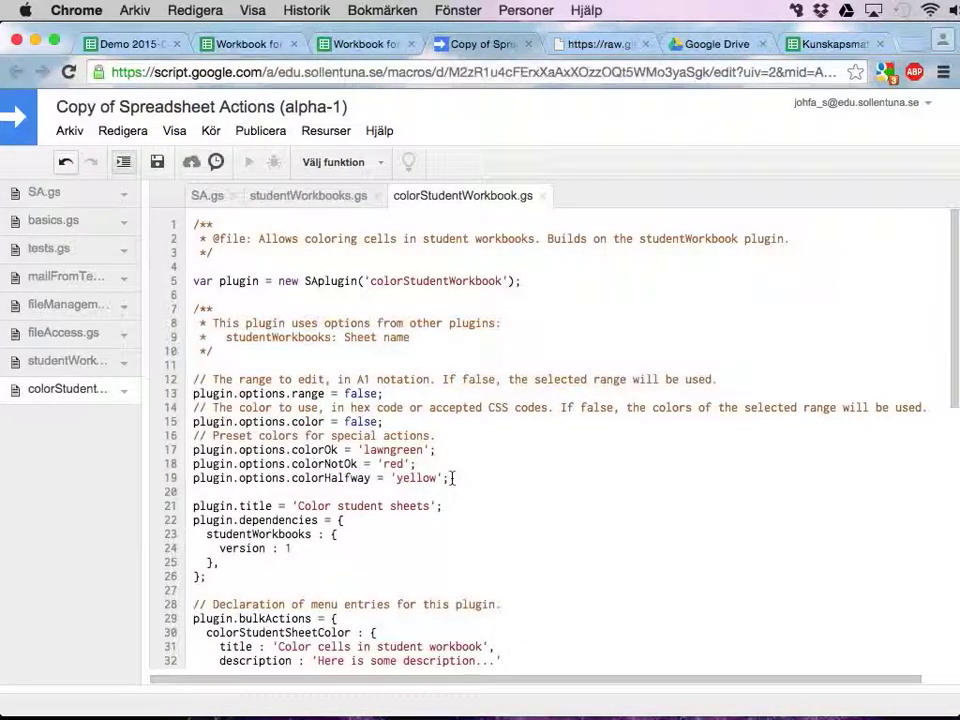
pyautogui.scroll(-3, 477, 408)
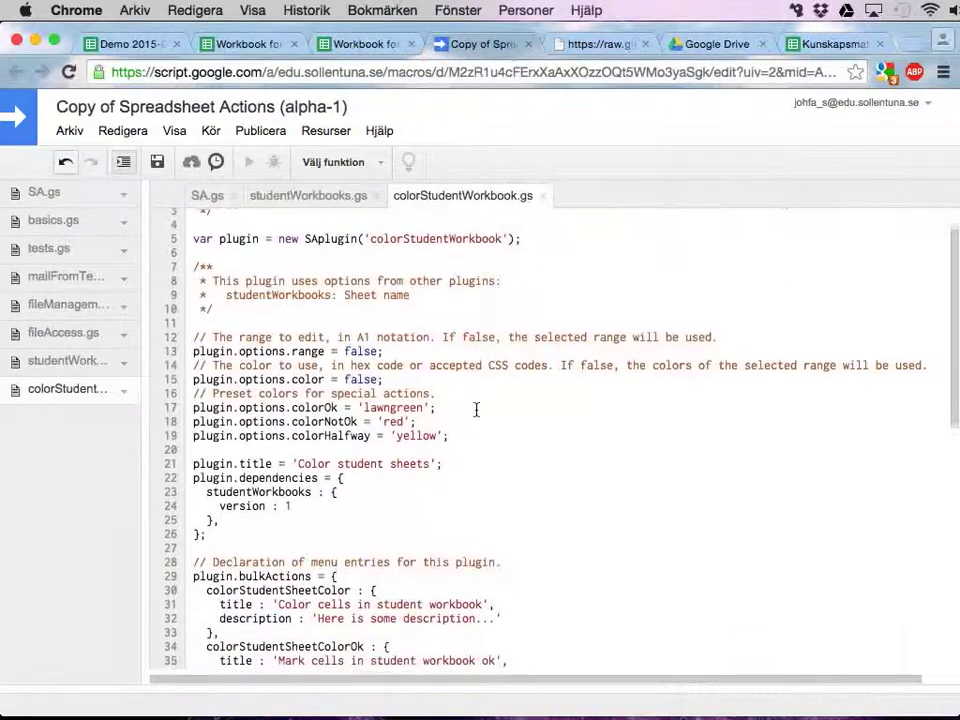
pyautogui.moveTo(194, 354); pyautogui.dragTo(490, 380)
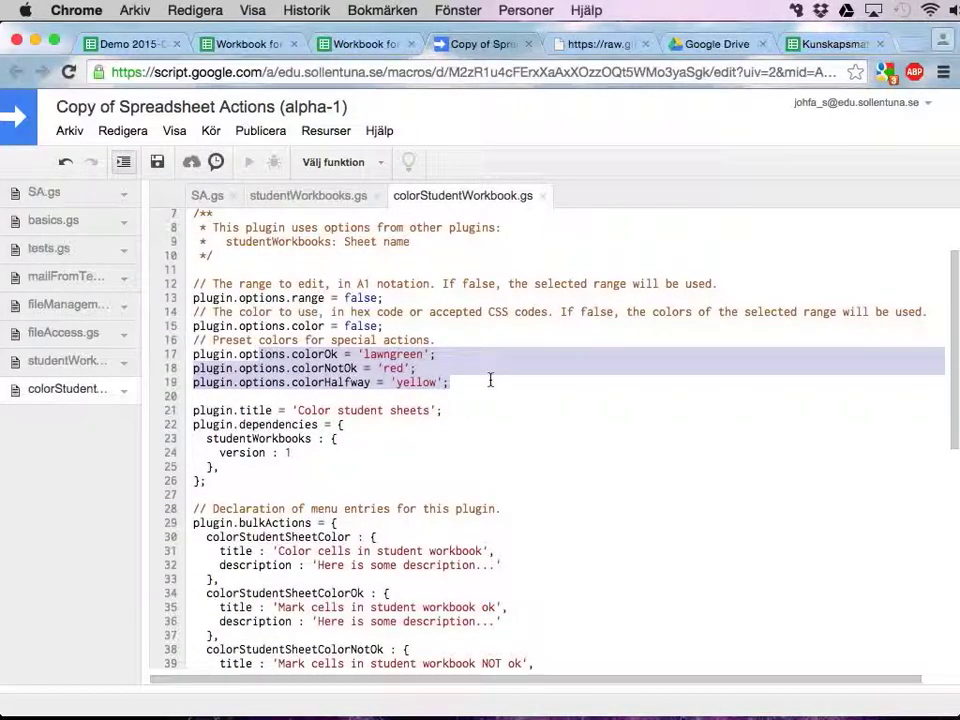
pyautogui.doubleClick(381, 356)
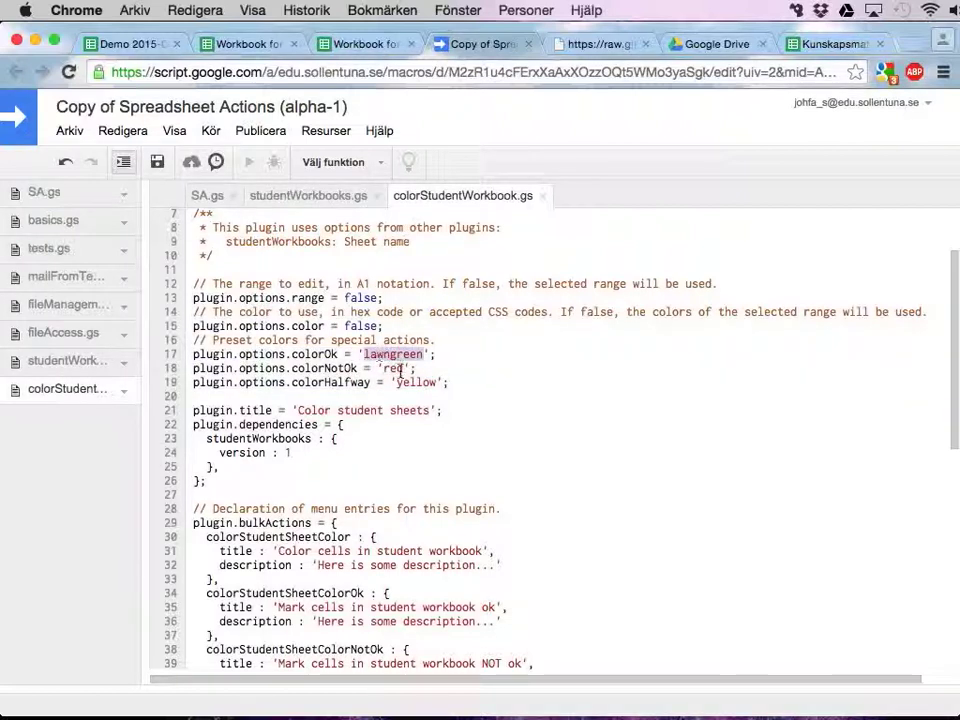
pyautogui.click(394, 368)
pyautogui.doubleClick(424, 381)
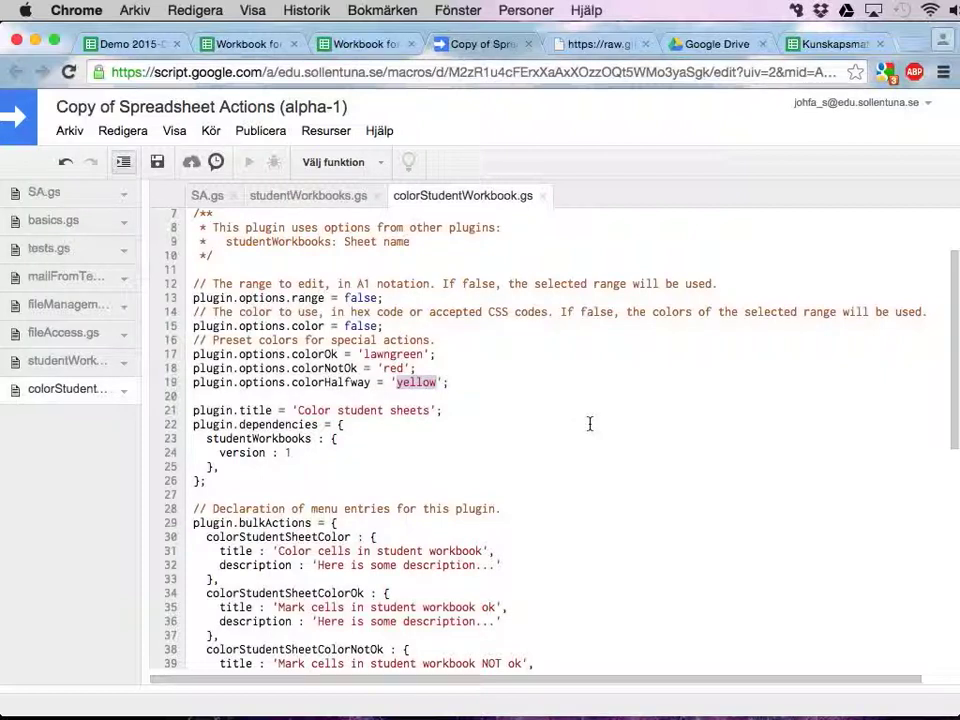
pyautogui.doubleClick(389, 354)
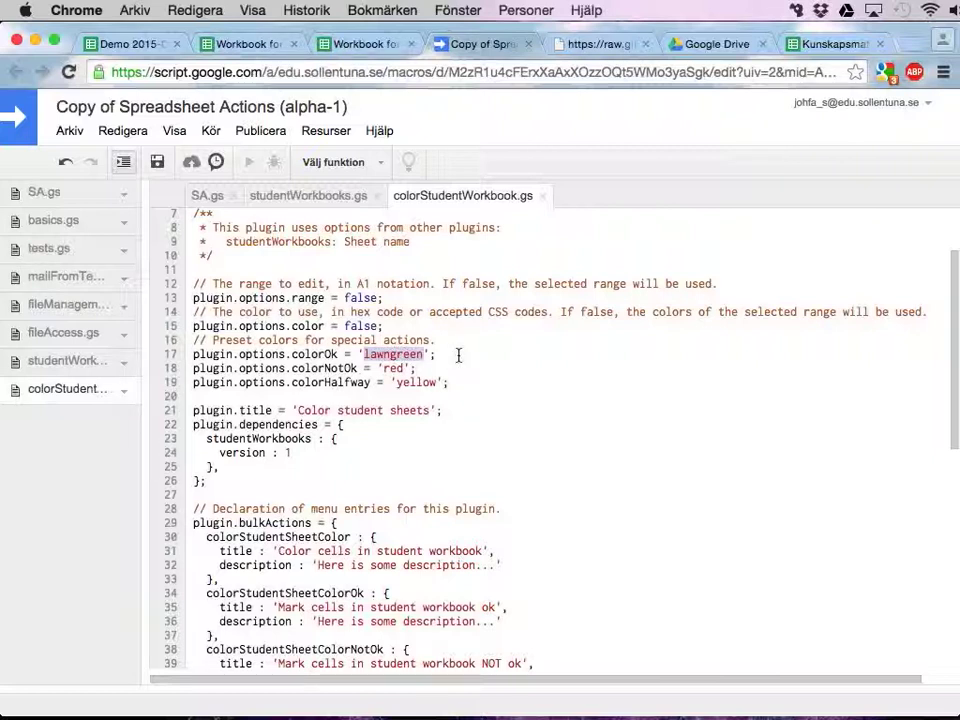
pyautogui.click(418, 384)
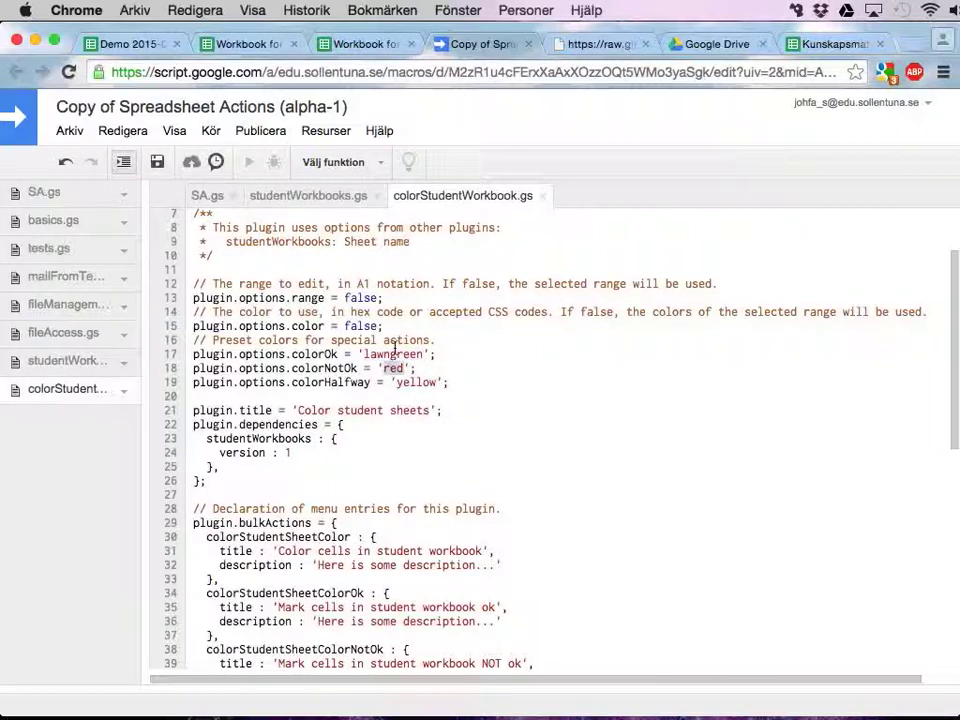
pyautogui.doubleClick(394, 352)
pyautogui.click(458, 365)
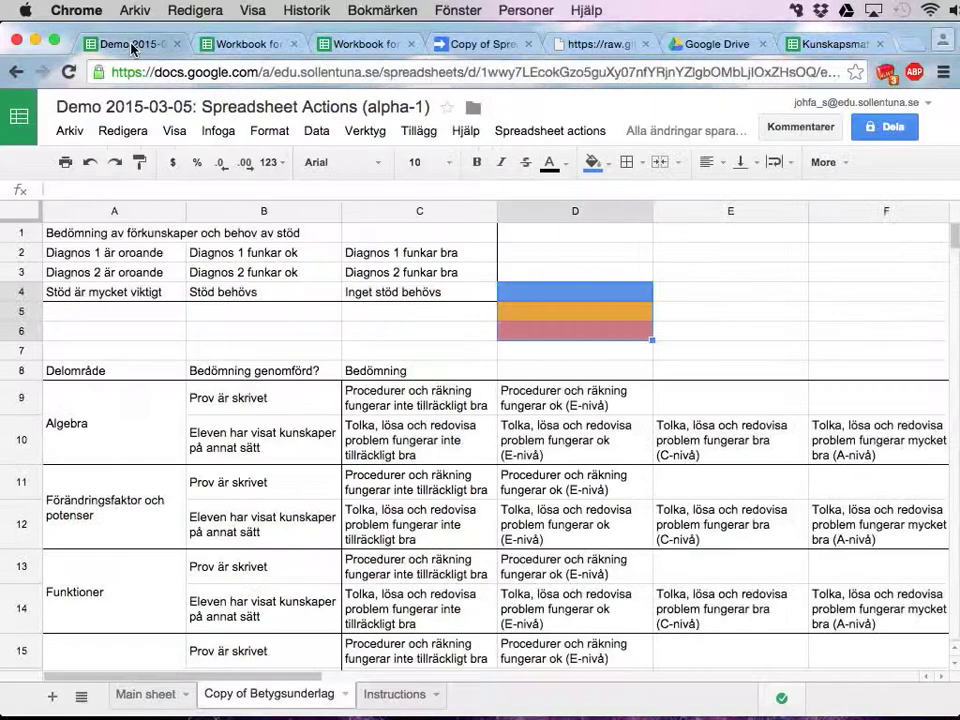
# Return to the demo spreadsheet and review which bulk marking actions are available for the selected Algebra cells C9:F10
pyautogui.click(131, 45)
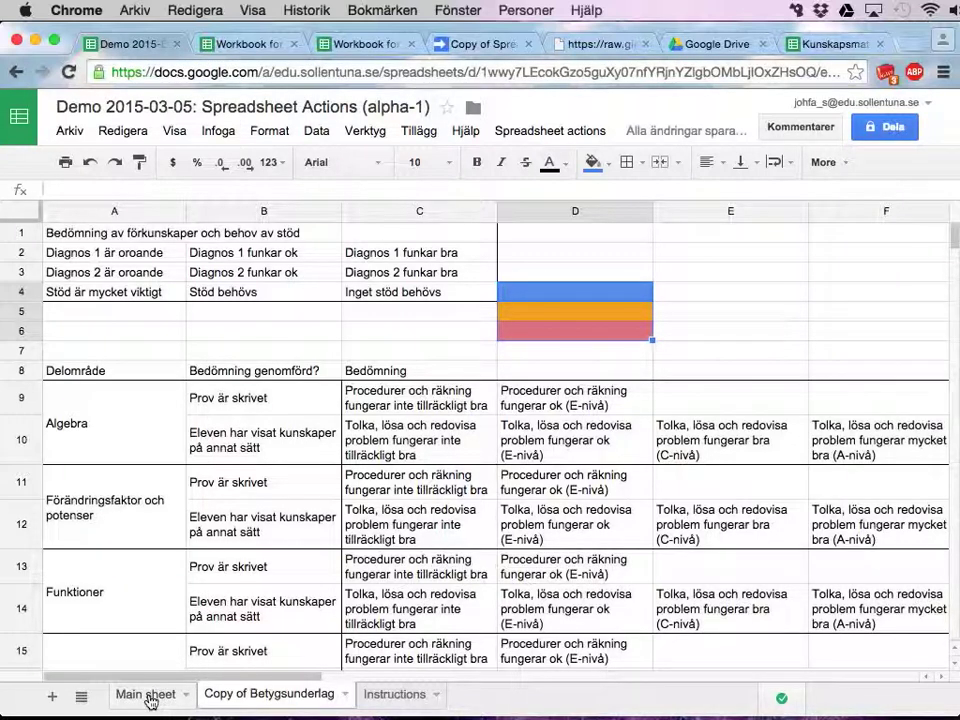
pyautogui.click(450, 396)
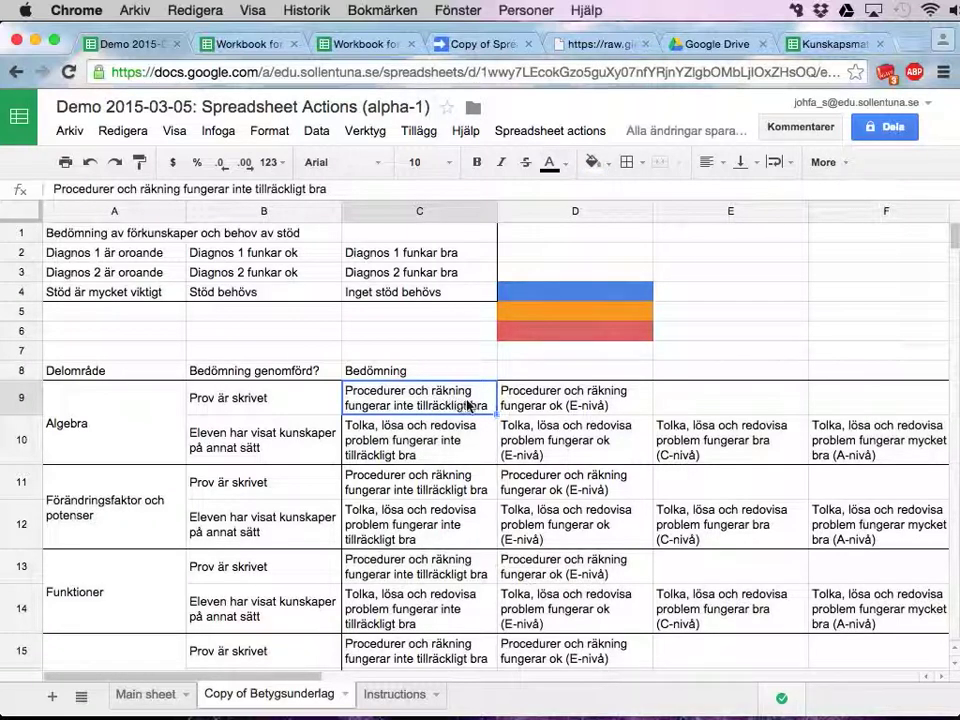
pyautogui.moveTo(468, 404); pyautogui.dragTo(566, 428)
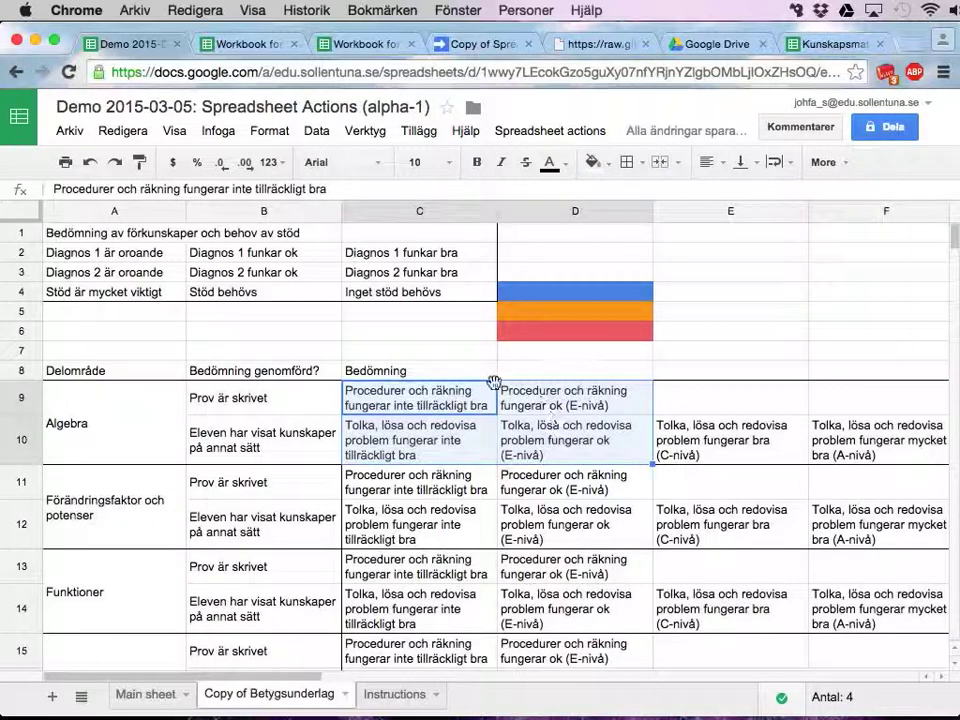
pyautogui.moveTo(429, 401); pyautogui.dragTo(880, 440)
pyautogui.click(508, 130)
pyautogui.moveTo(518, 163)
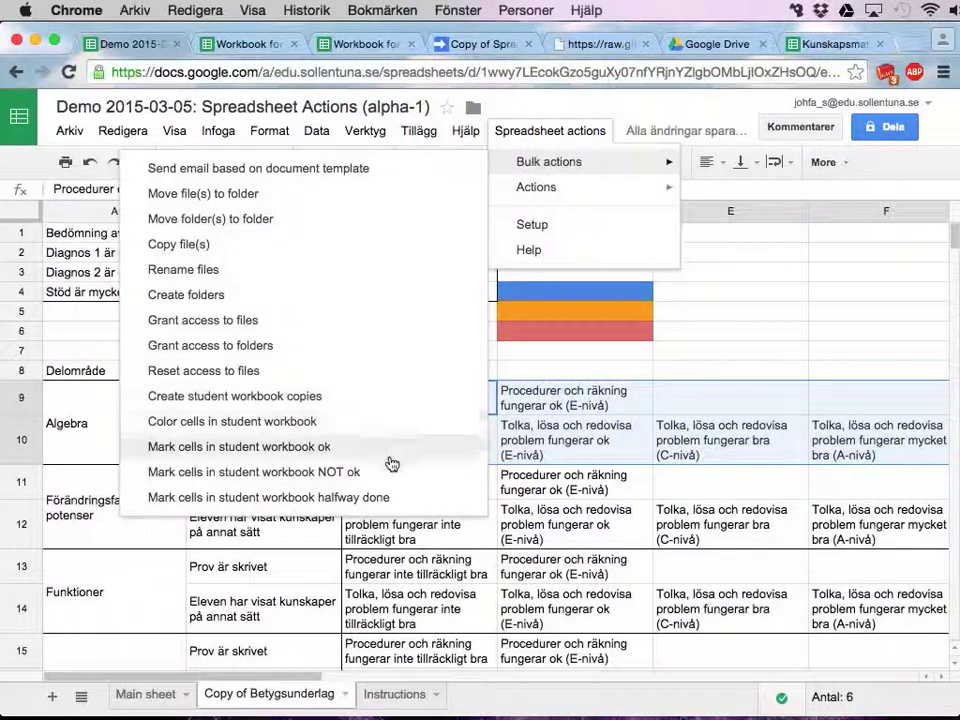
pyautogui.click(606, 426)
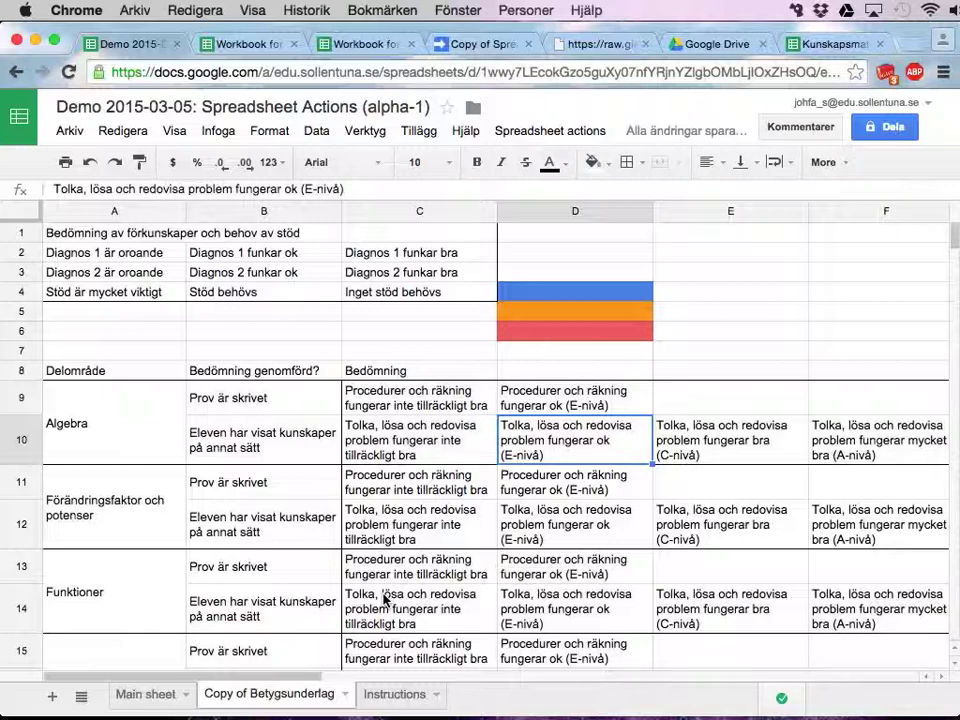
pyautogui.moveTo(435, 392); pyautogui.dragTo(525, 438)
pyautogui.click(424, 393)
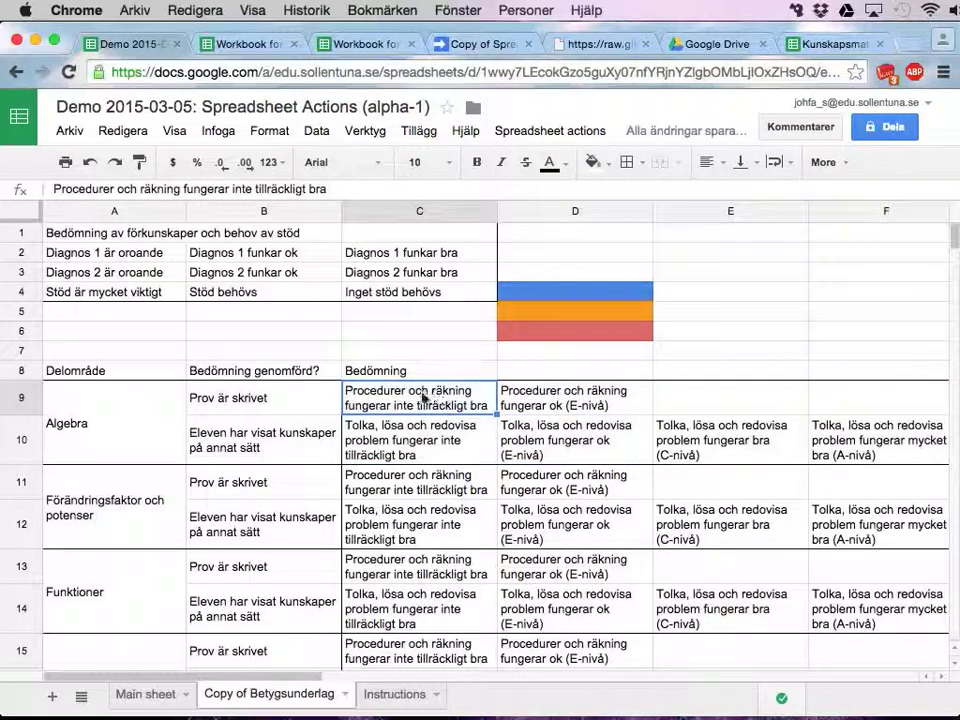
# Check the cell colours in the first open student workbook, and go back to the demo spreadsheet's Main sheet
pyautogui.click(291, 44)
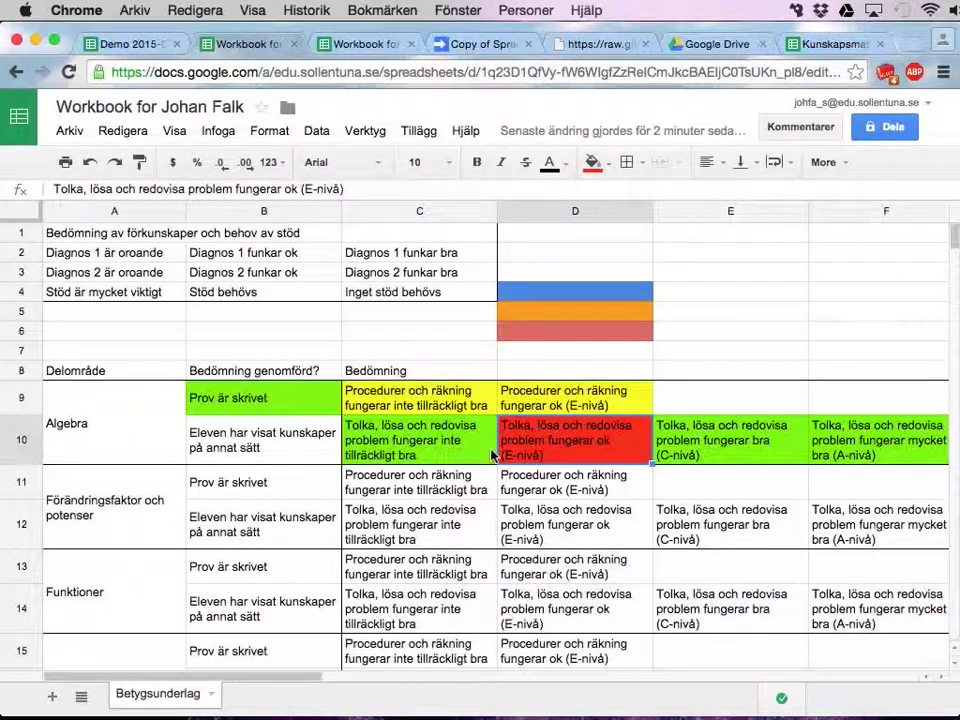
pyautogui.click(125, 45)
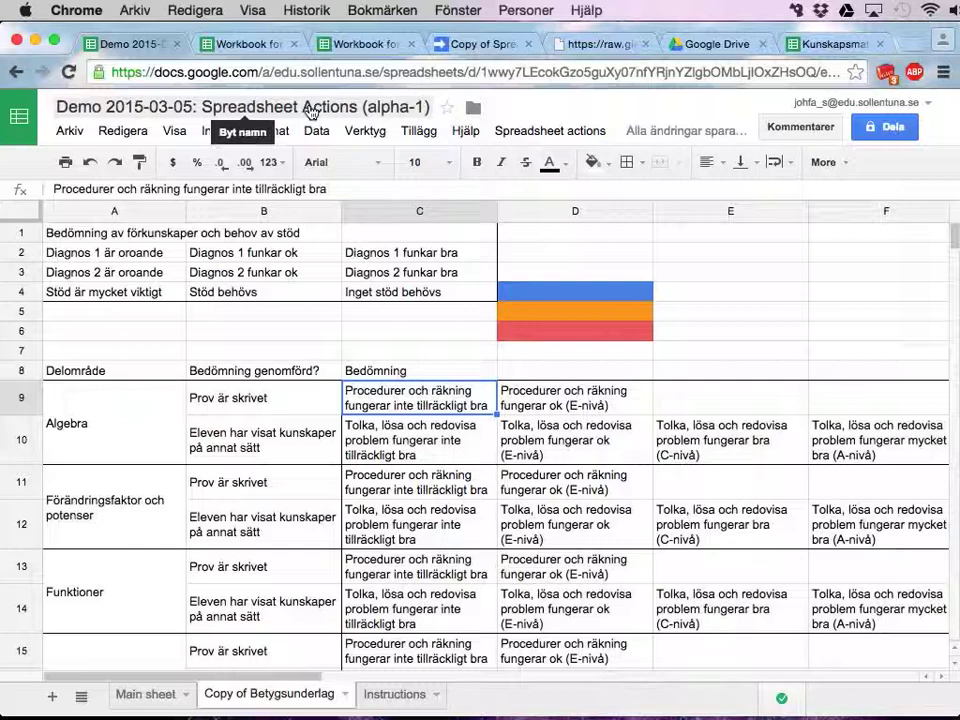
pyautogui.click(138, 700)
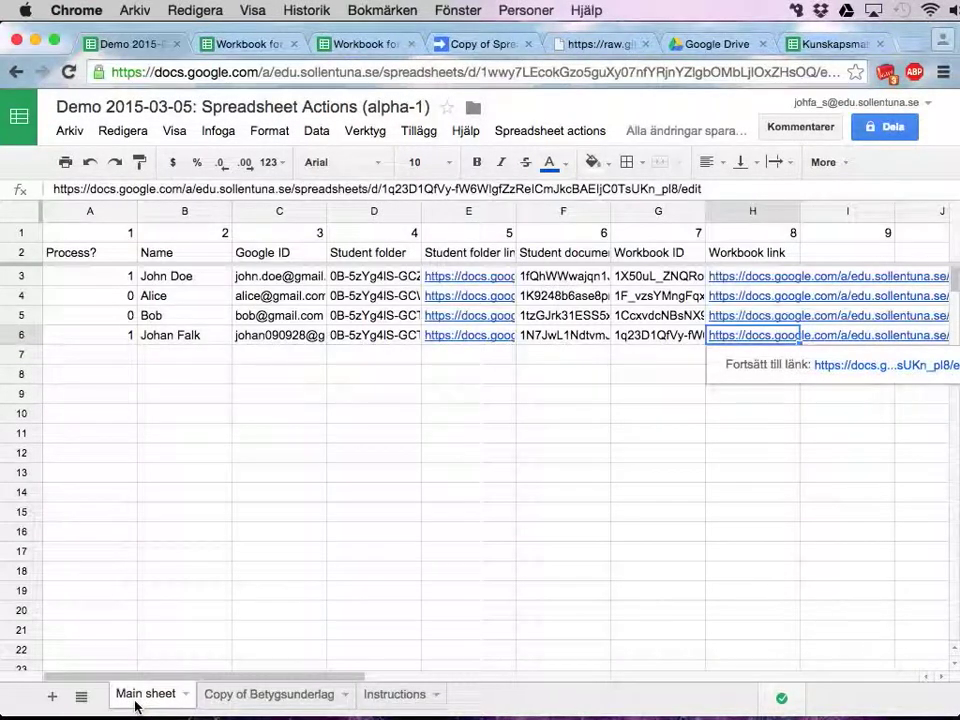